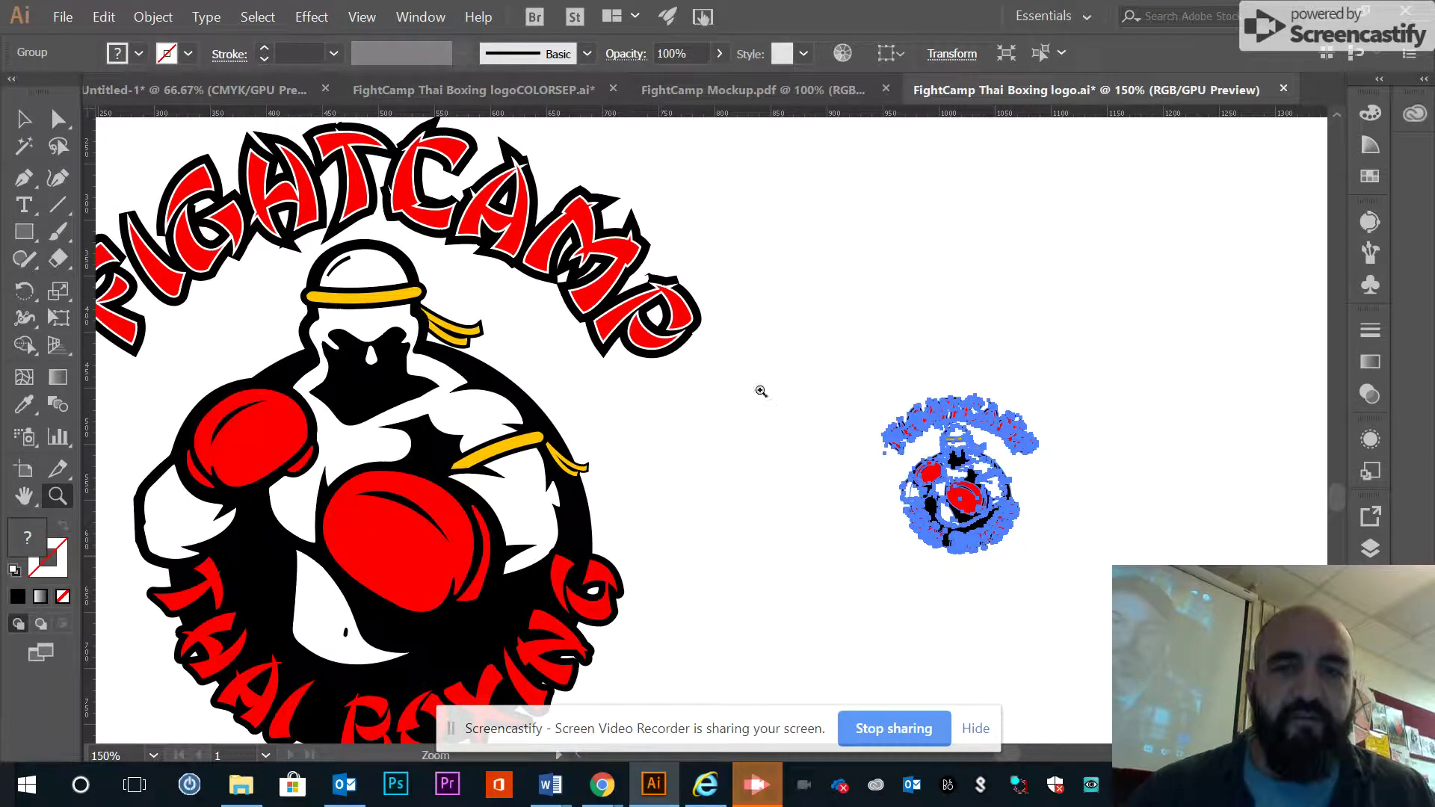
Inspect the small logo copy up close, then move it further down the artboard
{"action": "left_click", "coordinate": [467, 397], "text": "alt"}
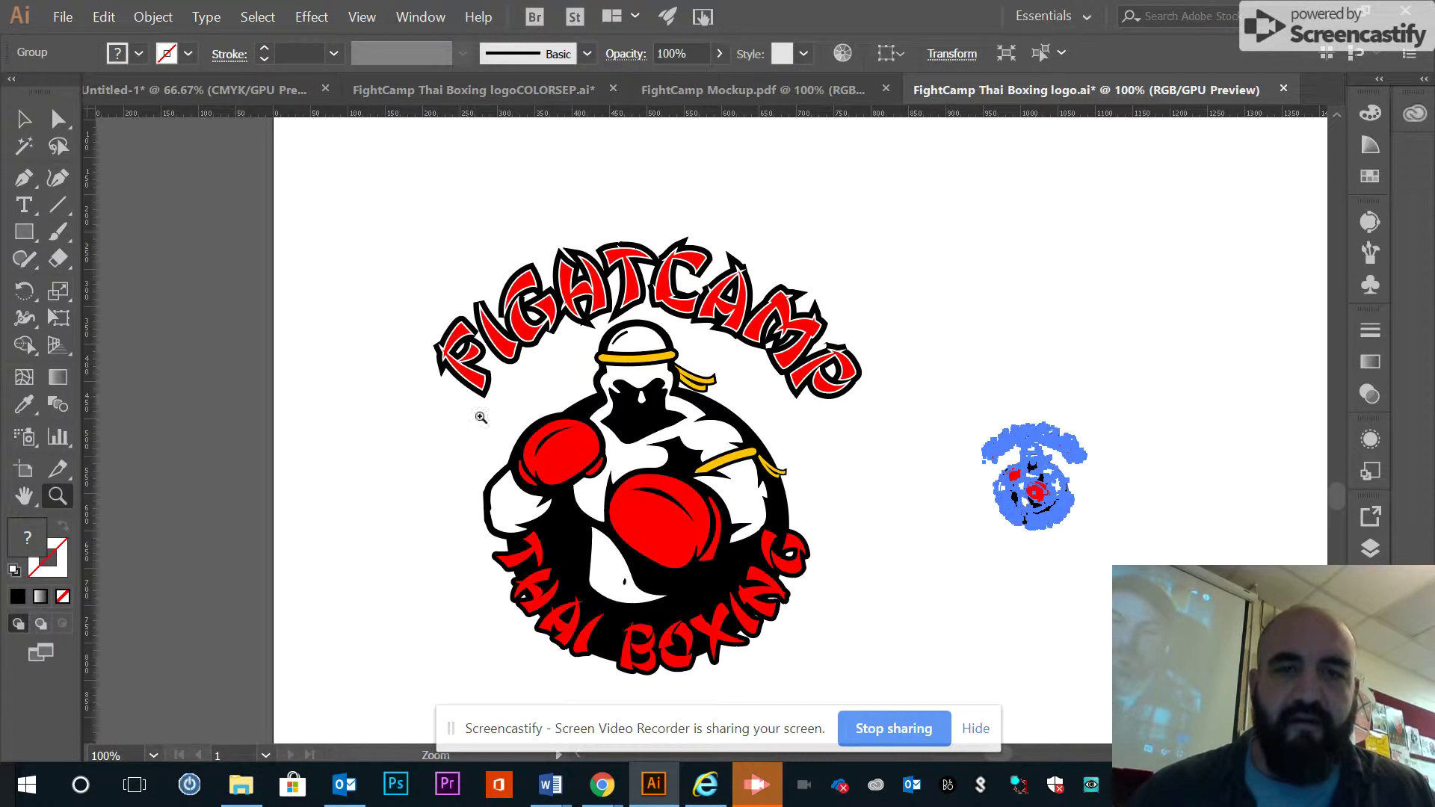
{"action": "left_click", "coordinate": [30, 121]}
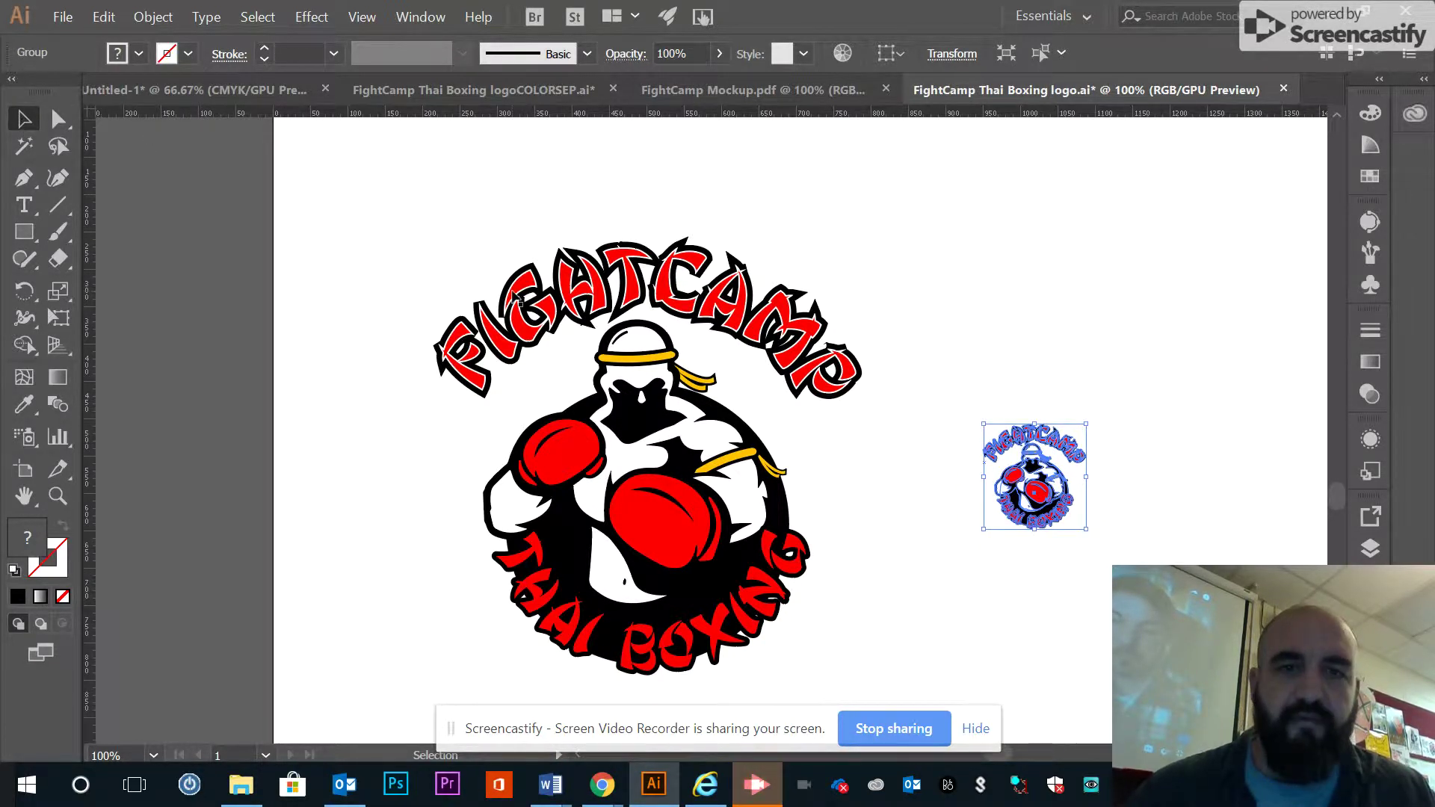
{"action": "left_click", "coordinate": [908, 456]}
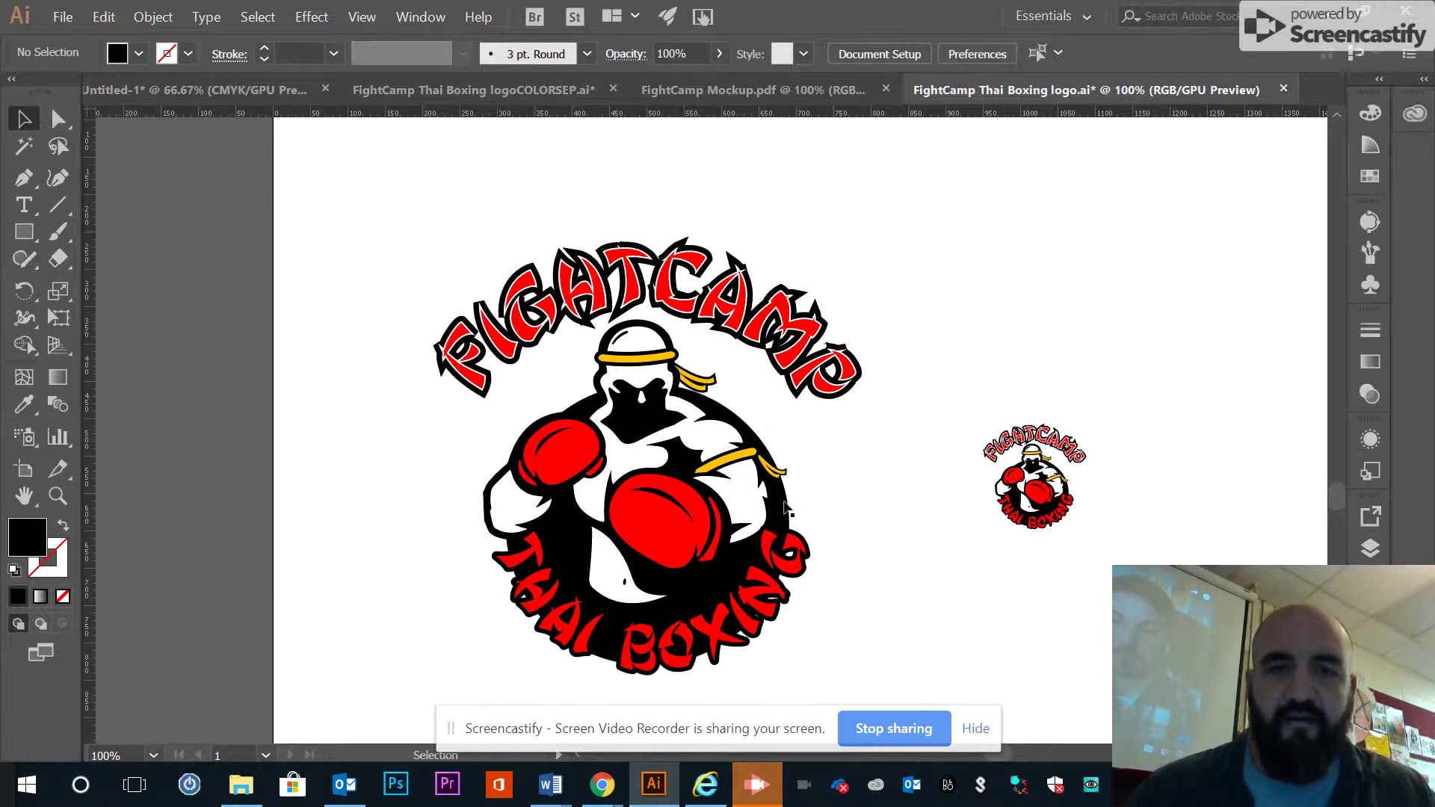
{"action": "left_click", "coordinate": [57, 497]}
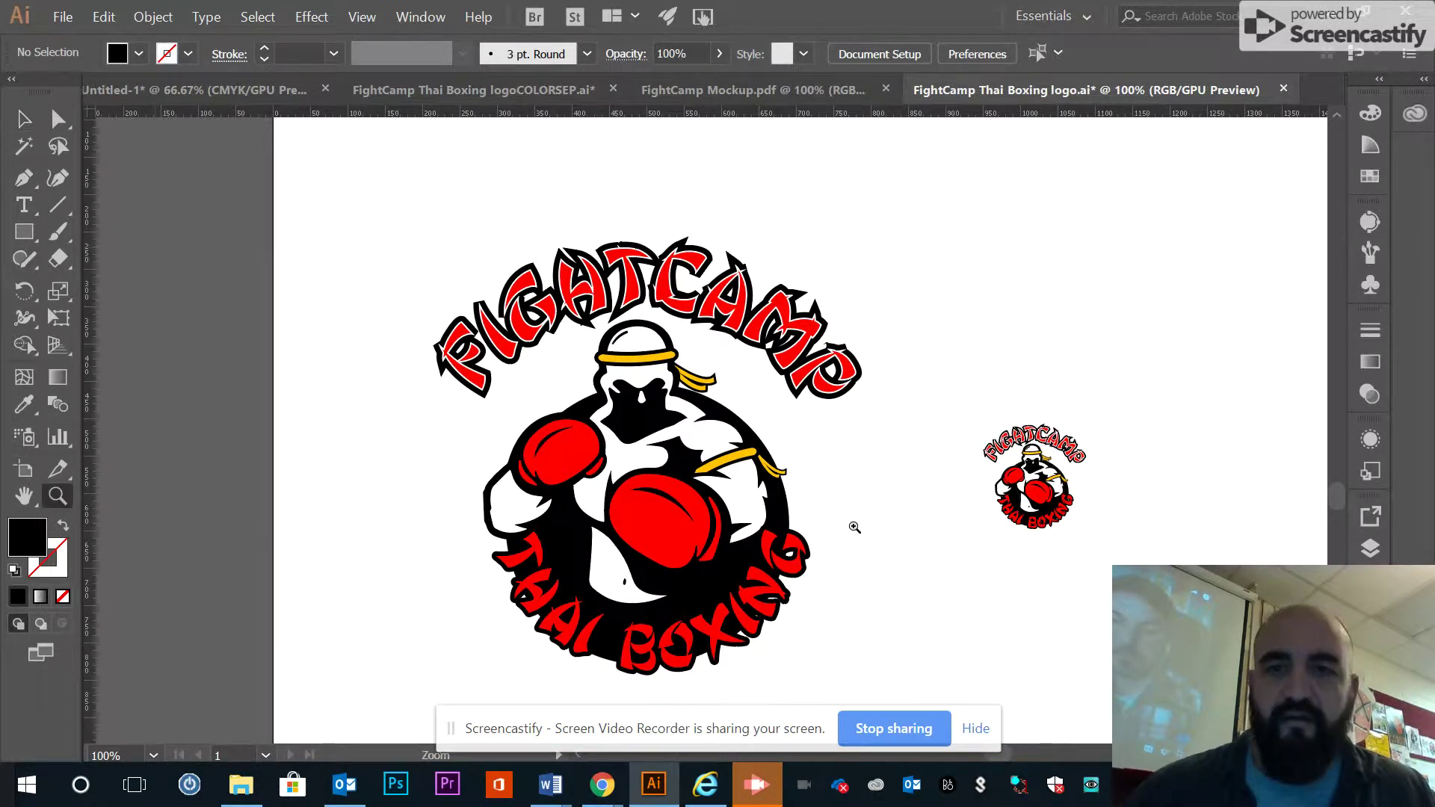
{"action": "left_click", "coordinate": [1059, 477]}
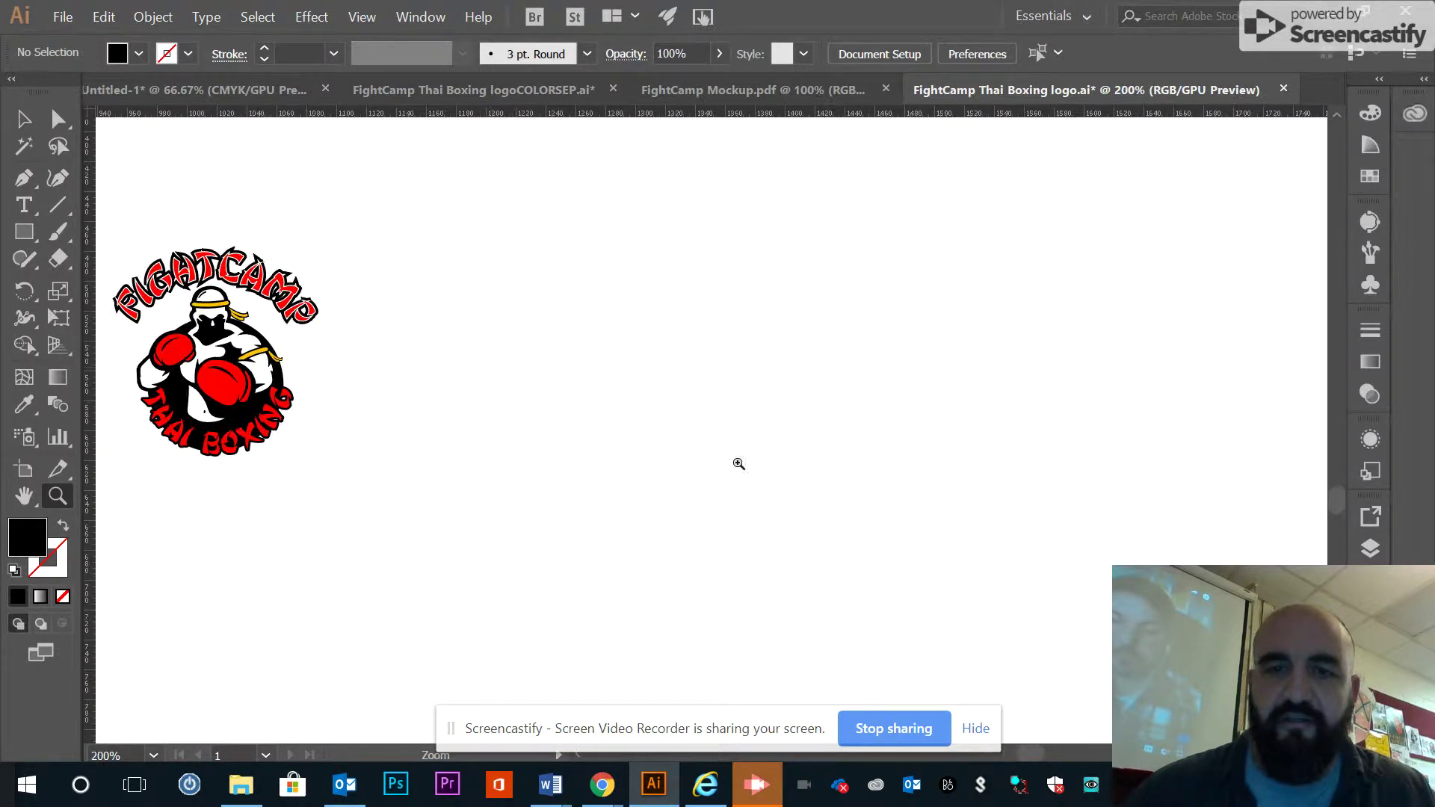
{"action": "left_click", "coordinate": [245, 369]}
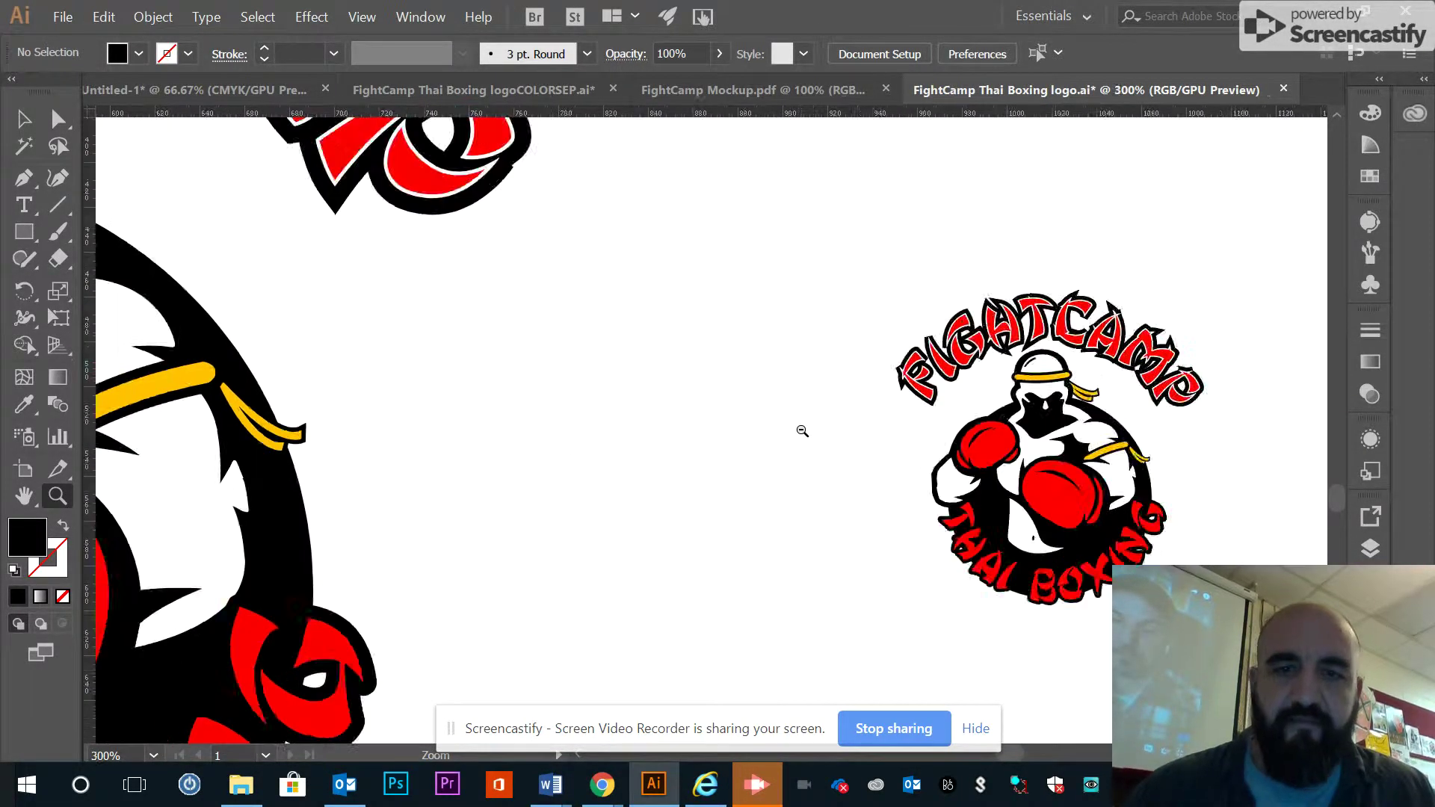
{"action": "left_click", "coordinate": [805, 435], "text": "alt"}
{"action": "left_click", "coordinate": [805, 435], "text": "alt"}
{"action": "left_click", "coordinate": [805, 435], "text": "alt"}
{"action": "left_click", "coordinate": [805, 435], "text": "alt"}
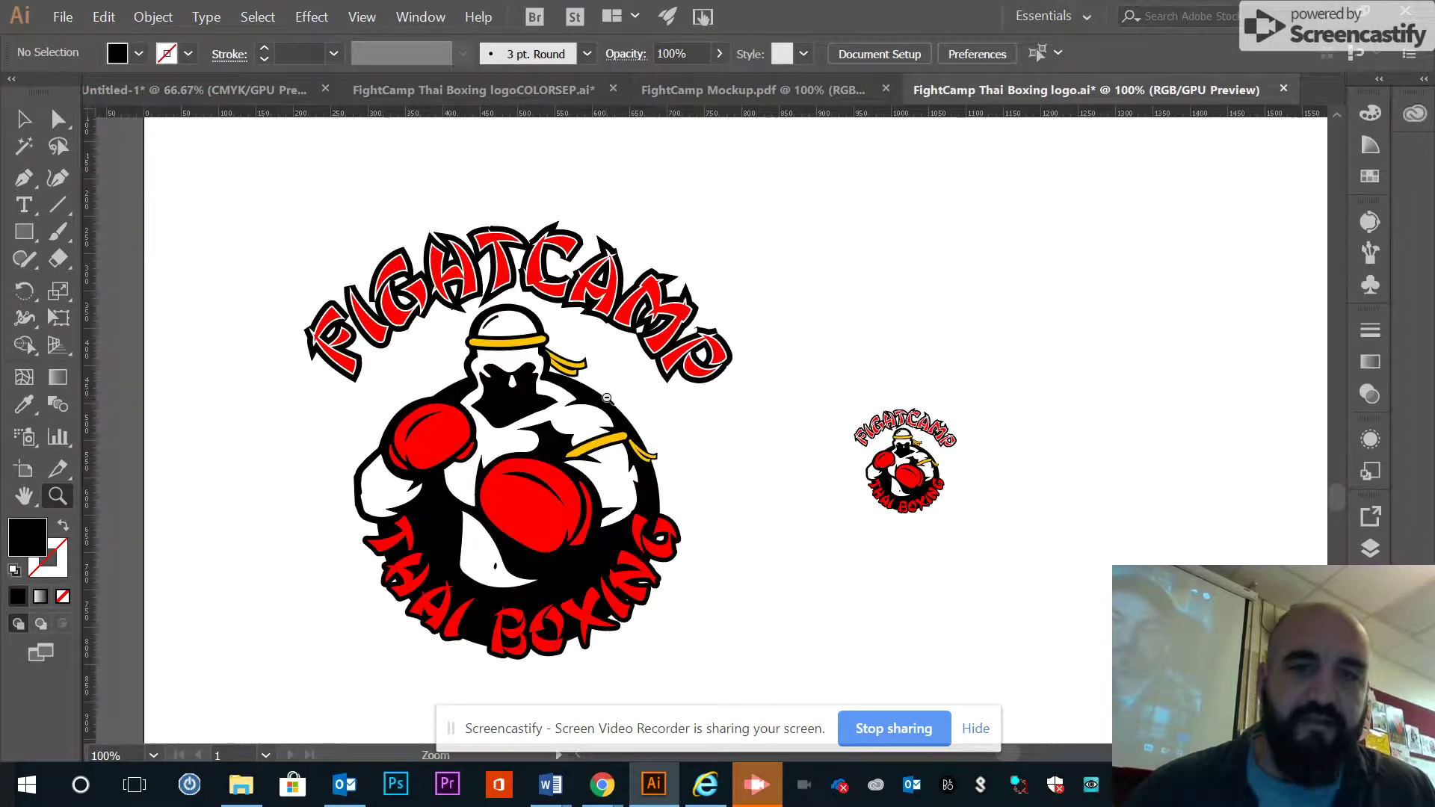
{"action": "left_click", "coordinate": [24, 118]}
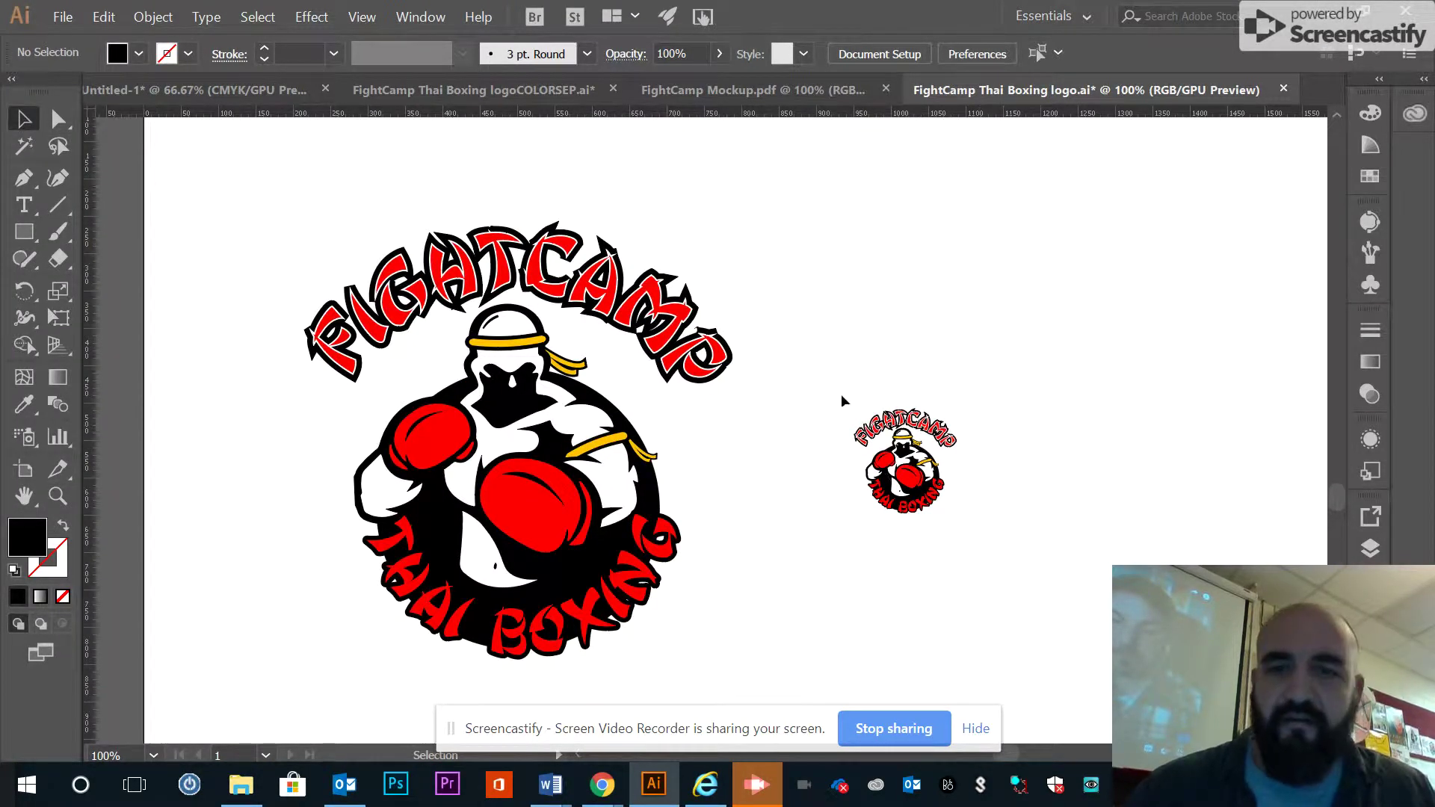
{"action": "left_click_drag", "start_coordinate": [1050, 577], "coordinate": [1050, 578]}
{"action": "left_click_drag", "start_coordinate": [929, 502], "coordinate": [937, 630]}
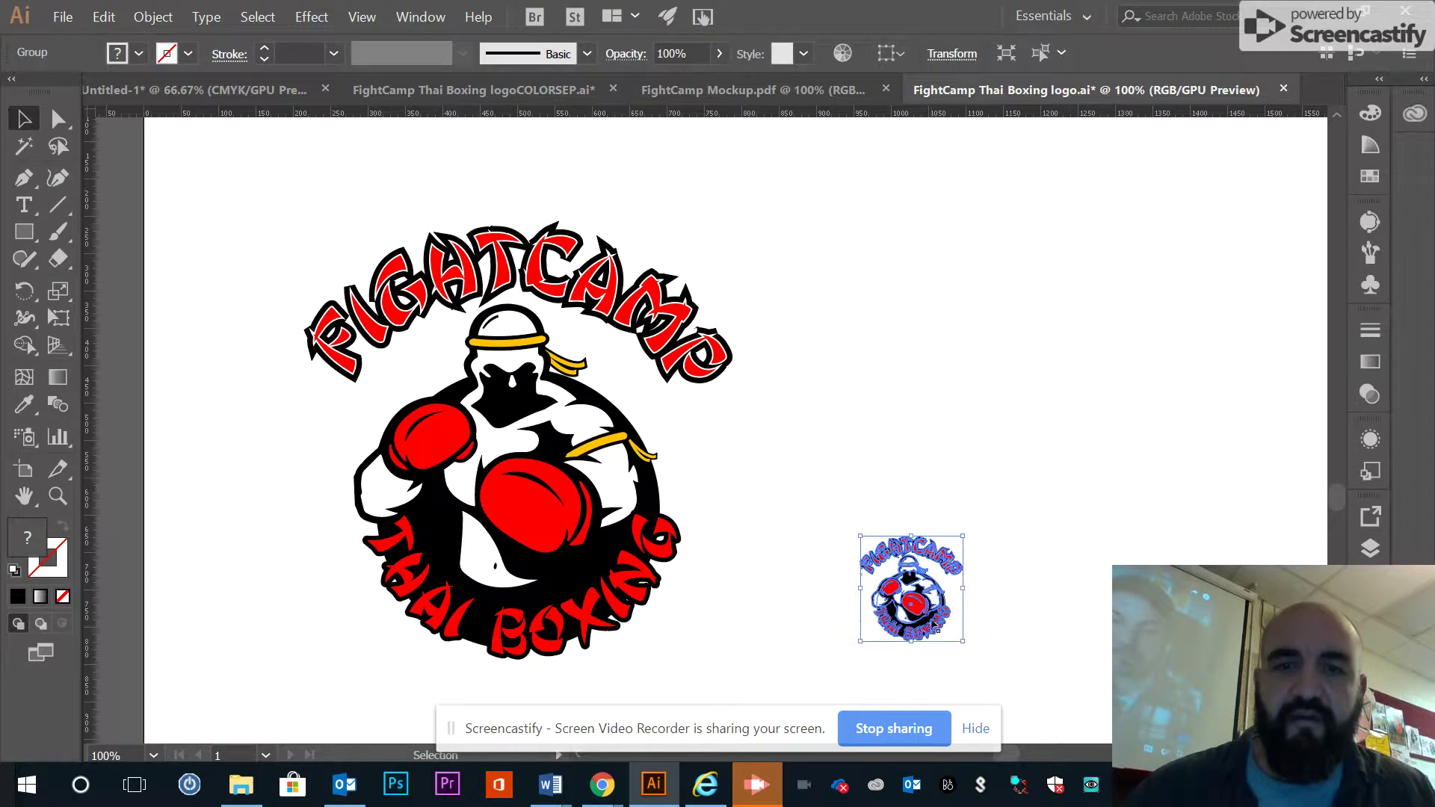
Duplicate the large logo, scale the copy down and place it beside the original
{"action": "left_click_drag", "start_coordinate": [304, 214], "coordinate": [743, 663]}
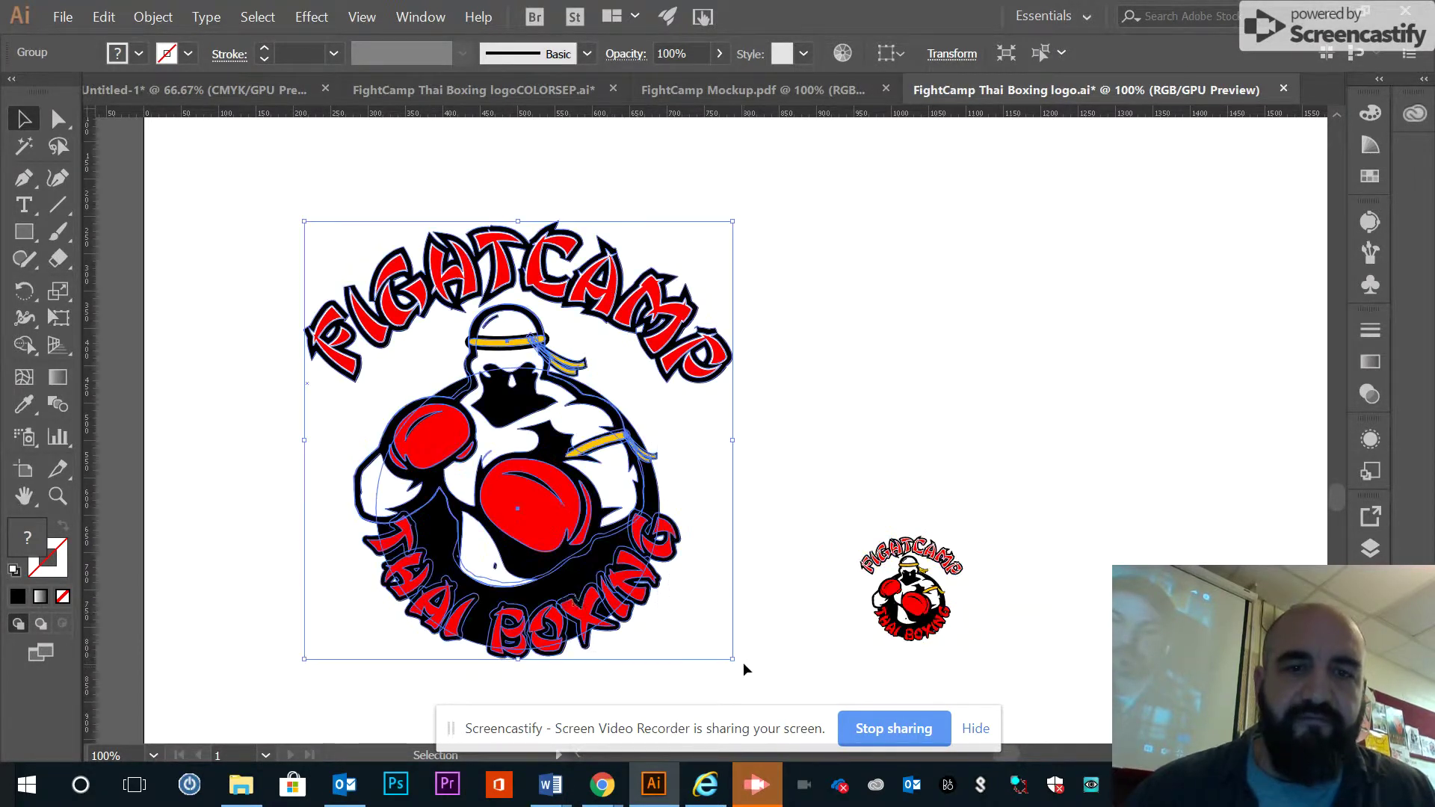
{"action": "left_click_drag", "start_coordinate": [537, 548], "coordinate": [982, 483], "text": "alt"}
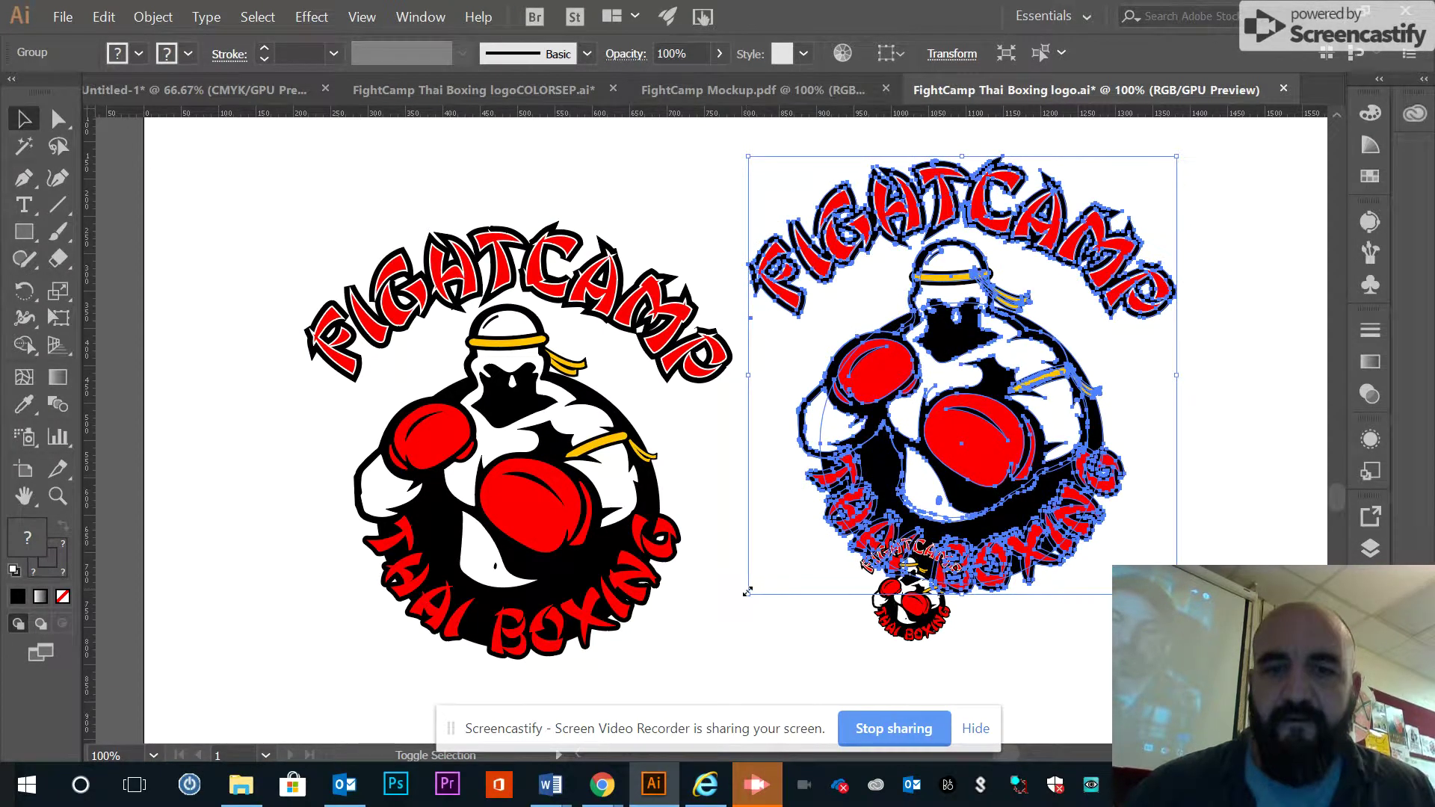
{"action": "left_click_drag", "start_coordinate": [749, 595], "coordinate": [1022, 313], "text": "shift"}
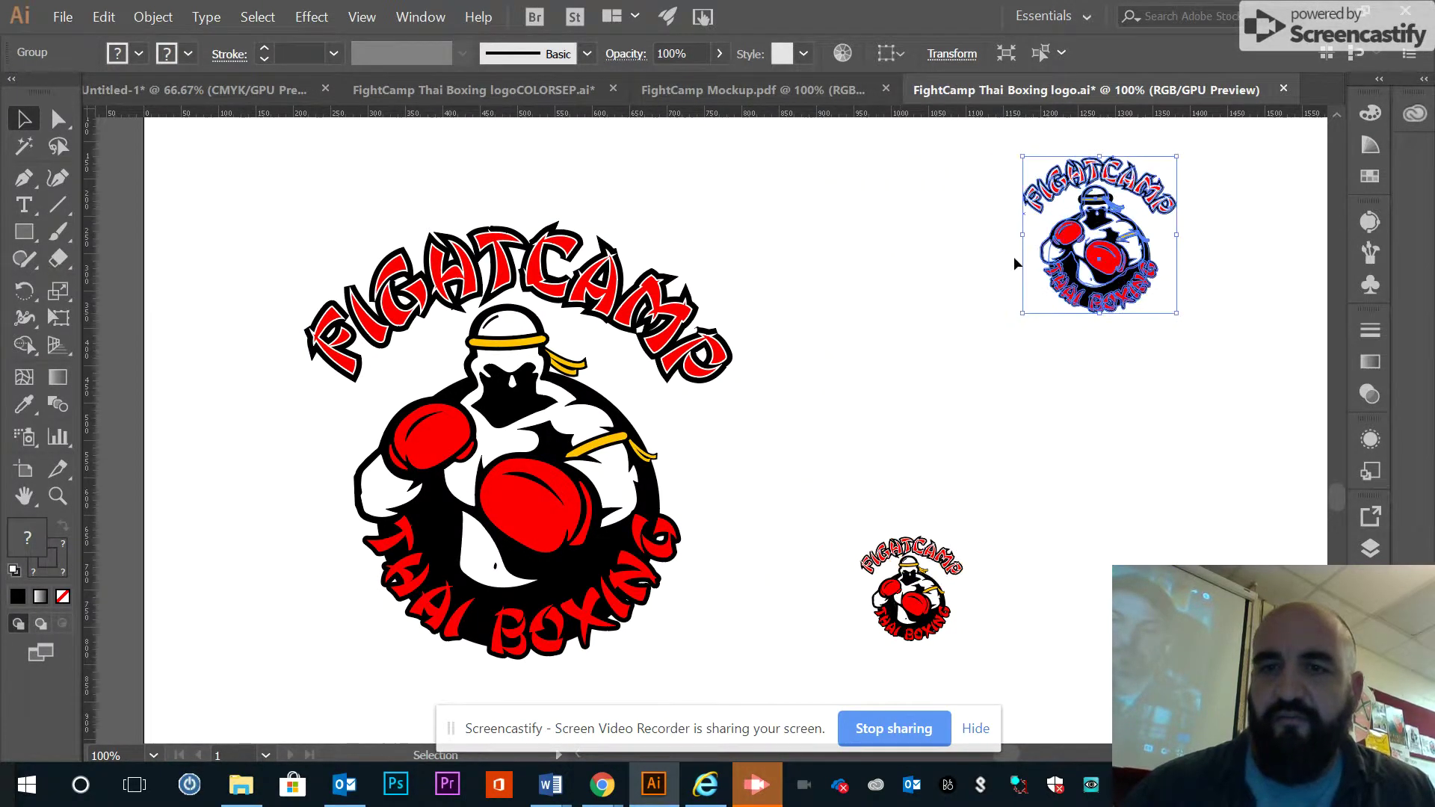
{"action": "left_click_drag", "start_coordinate": [1104, 232], "coordinate": [907, 375]}
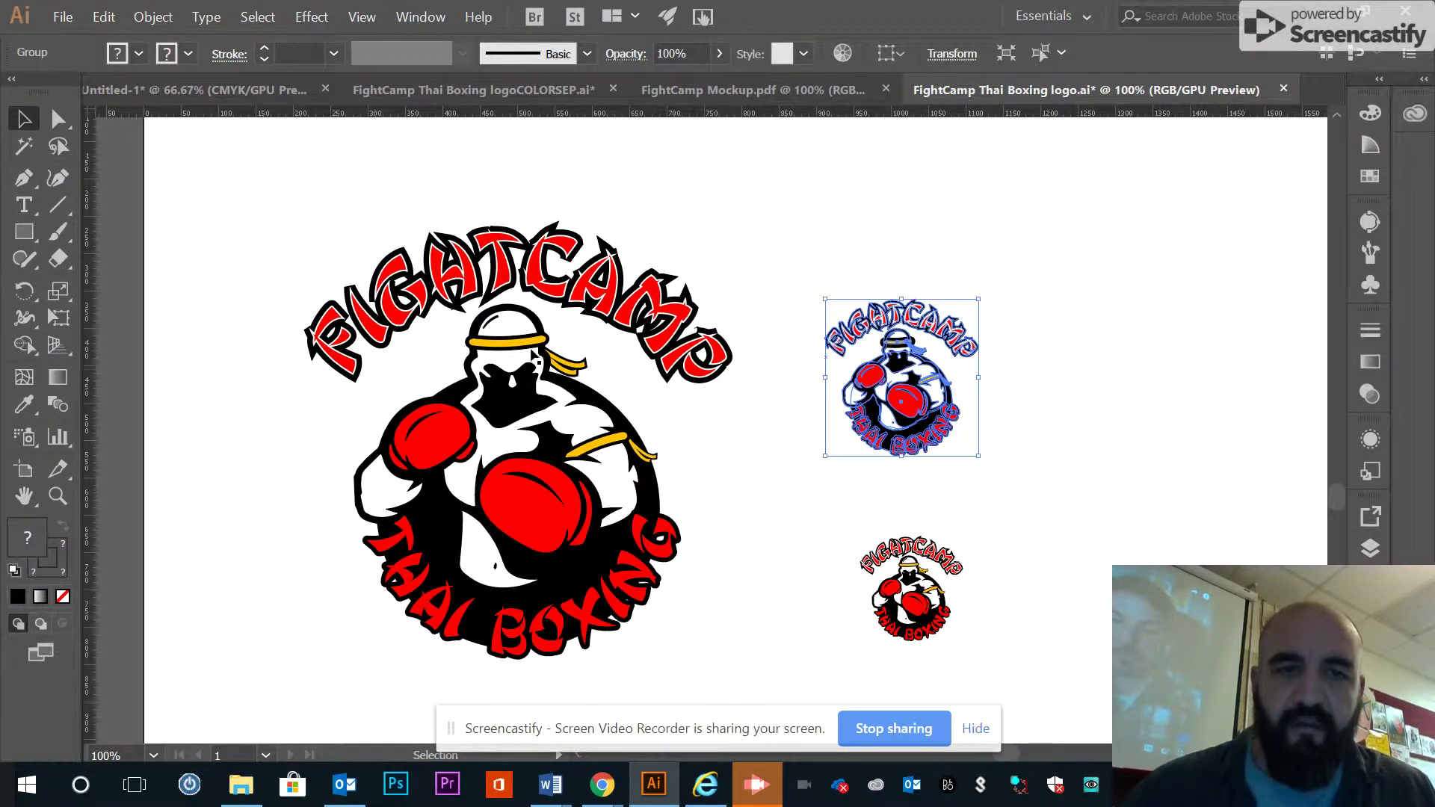
{"action": "left_click", "coordinate": [803, 365]}
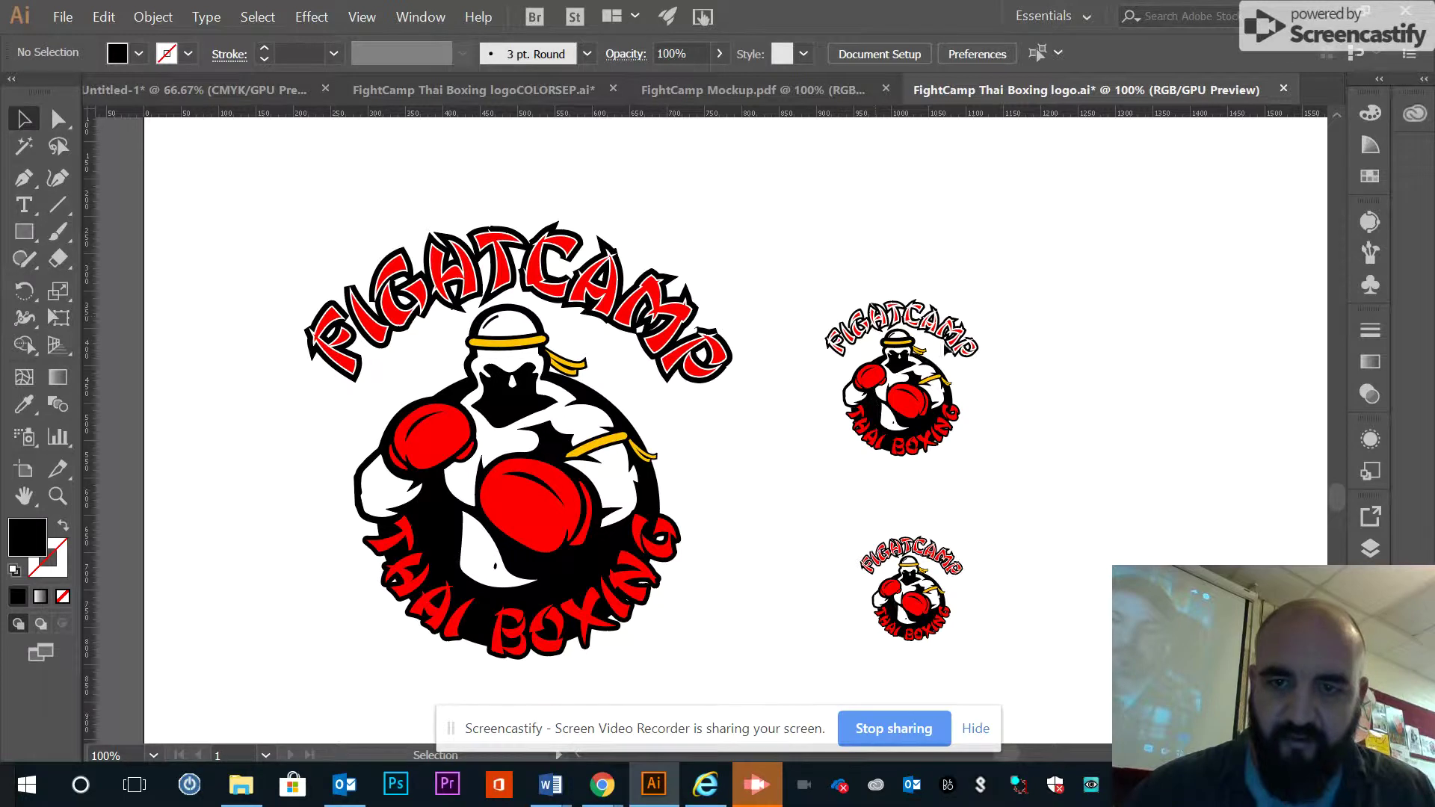
Shrink the extra small duplicate further, delete it, then select the large logo
{"action": "left_click", "coordinate": [927, 383]}
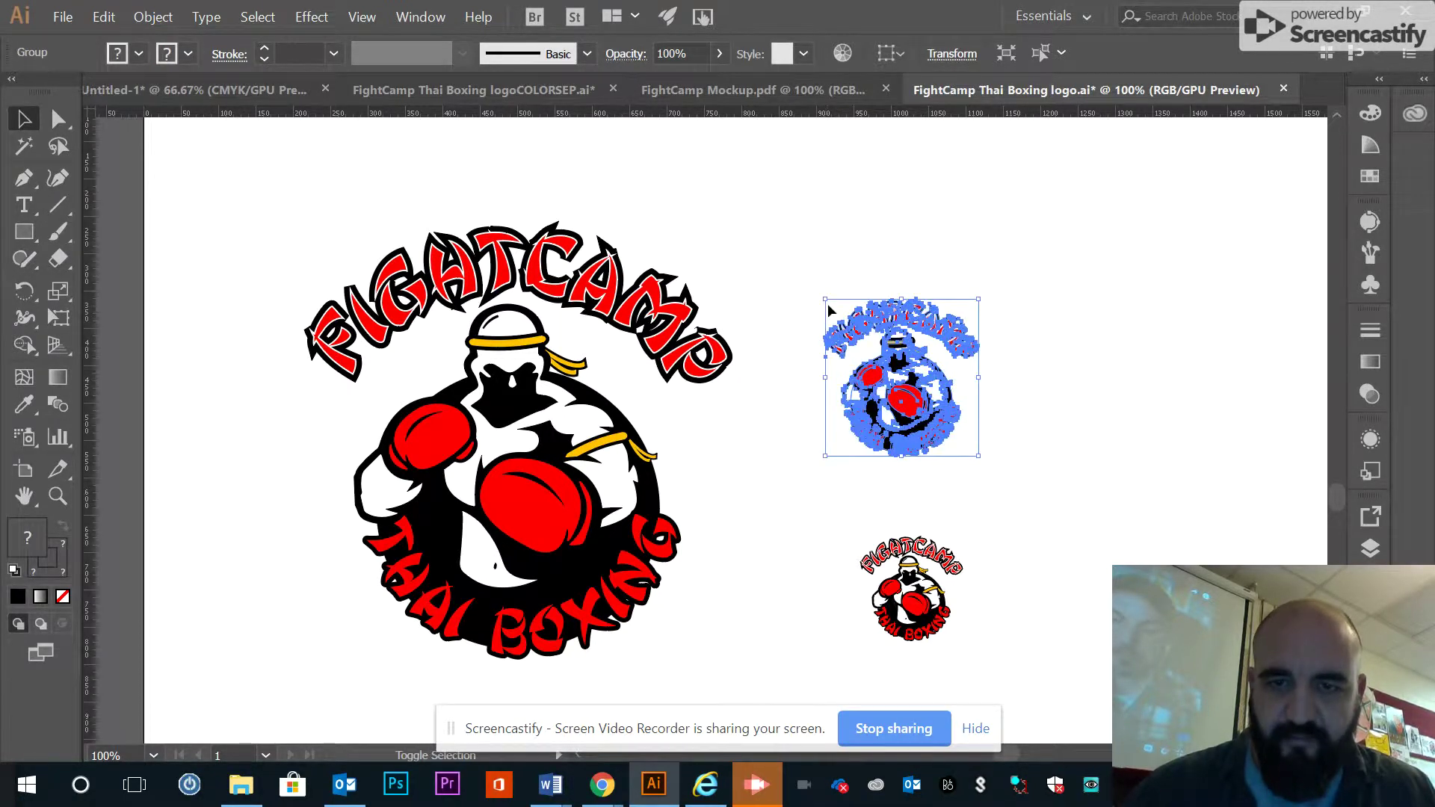
{"action": "left_click_drag", "start_coordinate": [825, 300], "coordinate": [889, 366]}
{"action": "left_click", "coordinate": [1000, 439]}
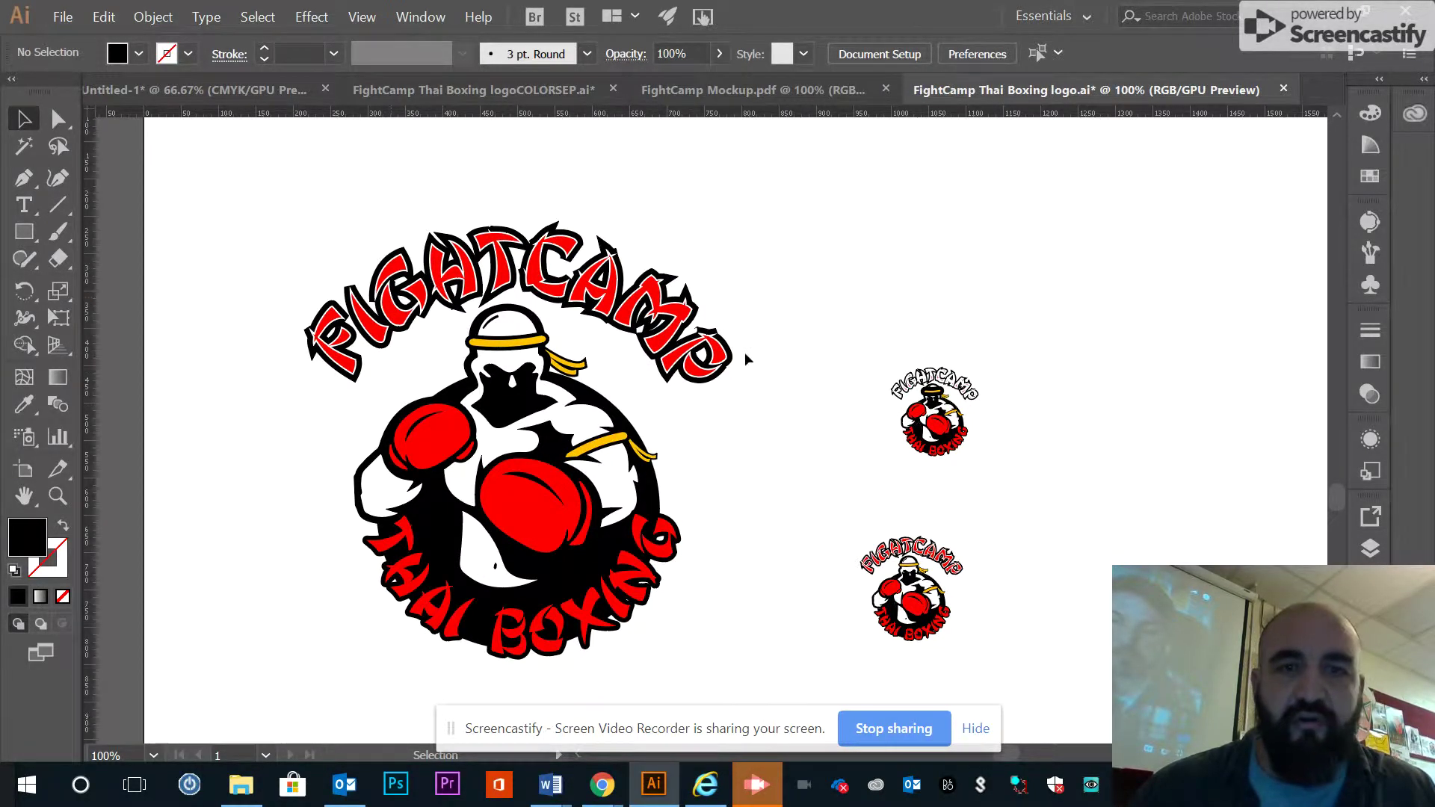
{"action": "left_click_drag", "start_coordinate": [1005, 499], "coordinate": [1035, 492]}
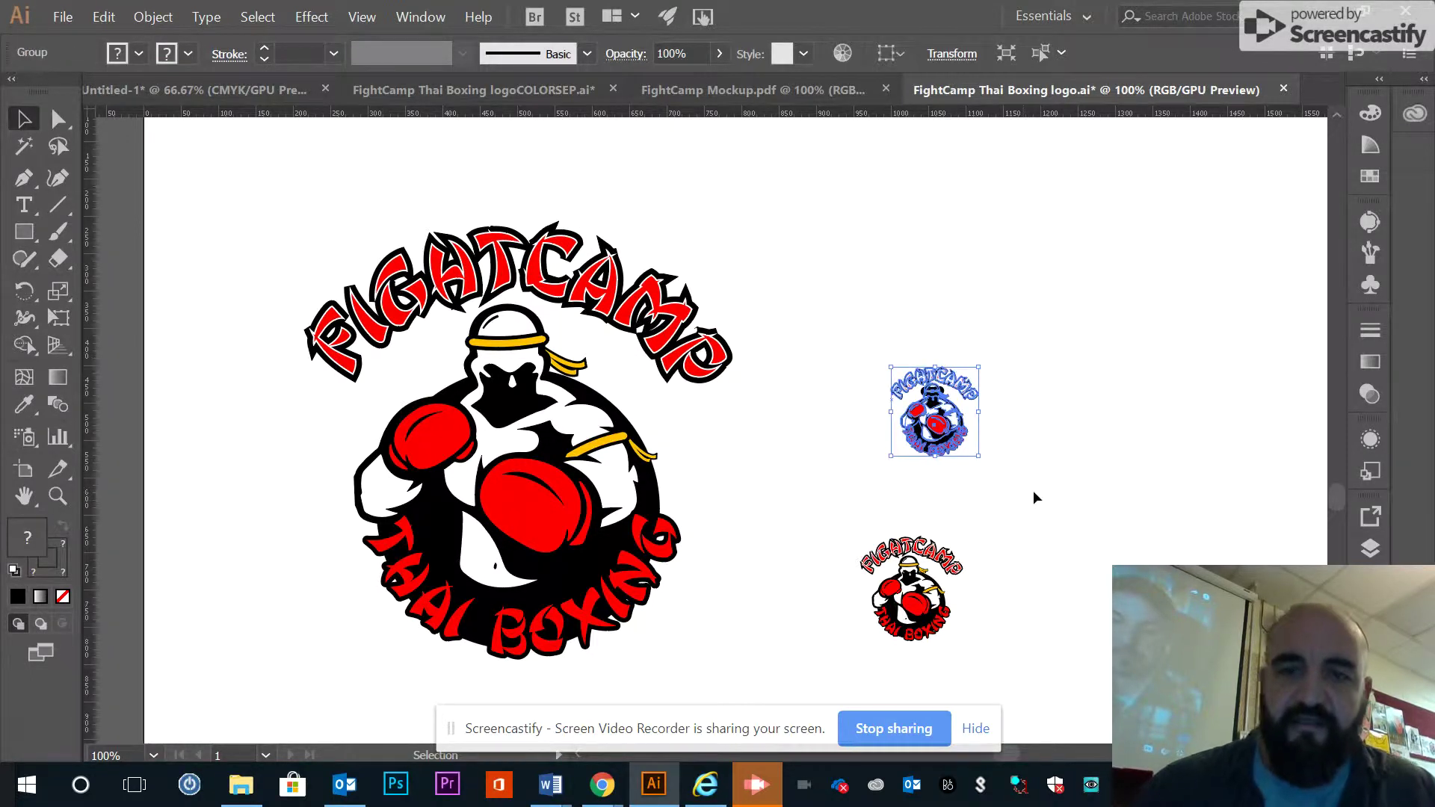
{"action": "key", "text": "Delete"}
{"action": "left_click_drag", "start_coordinate": [348, 204], "coordinate": [695, 717]}
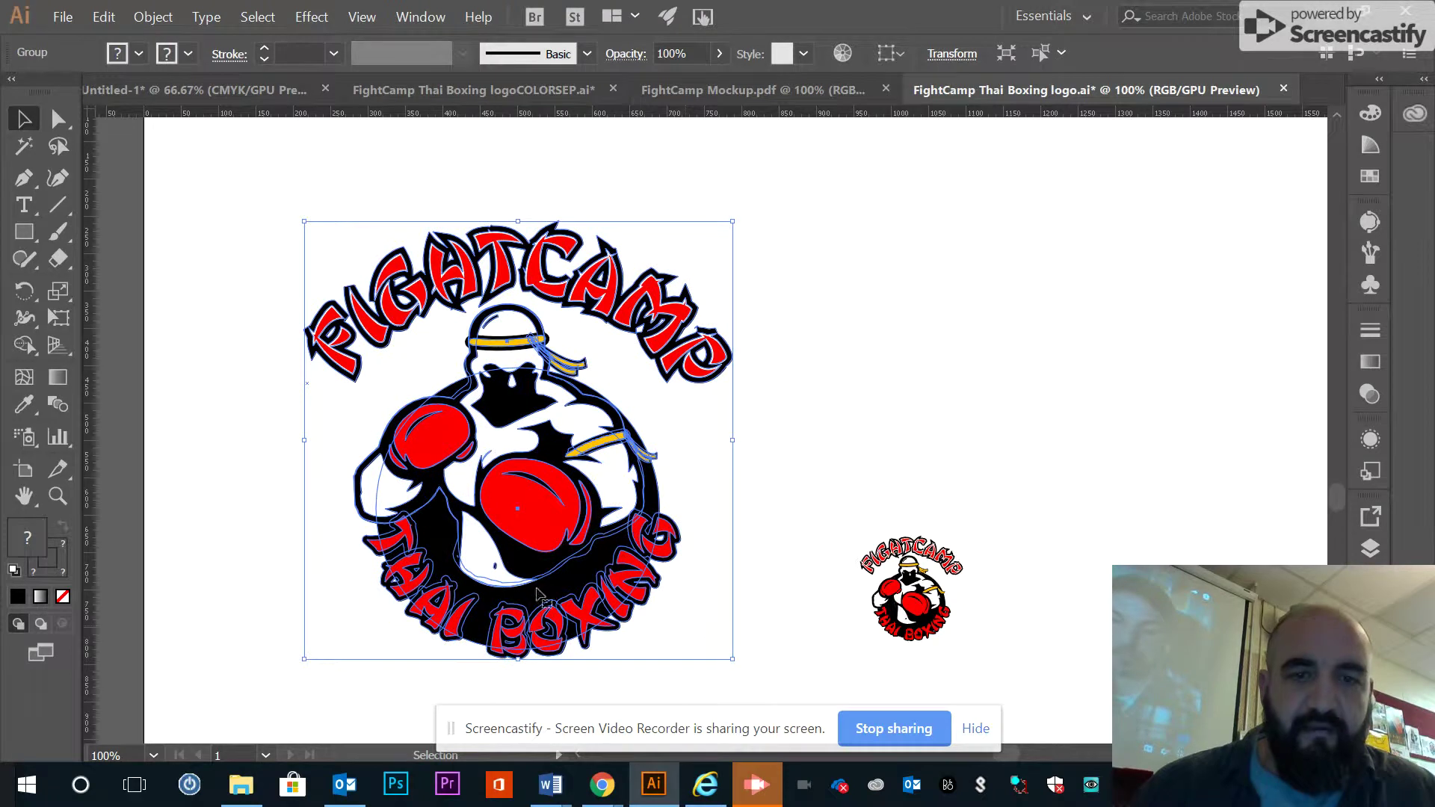
Duplicate the large logo to the upper right and apply Object > Expand Appearance
{"action": "left_click_drag", "start_coordinate": [538, 523], "coordinate": [1072, 411]}
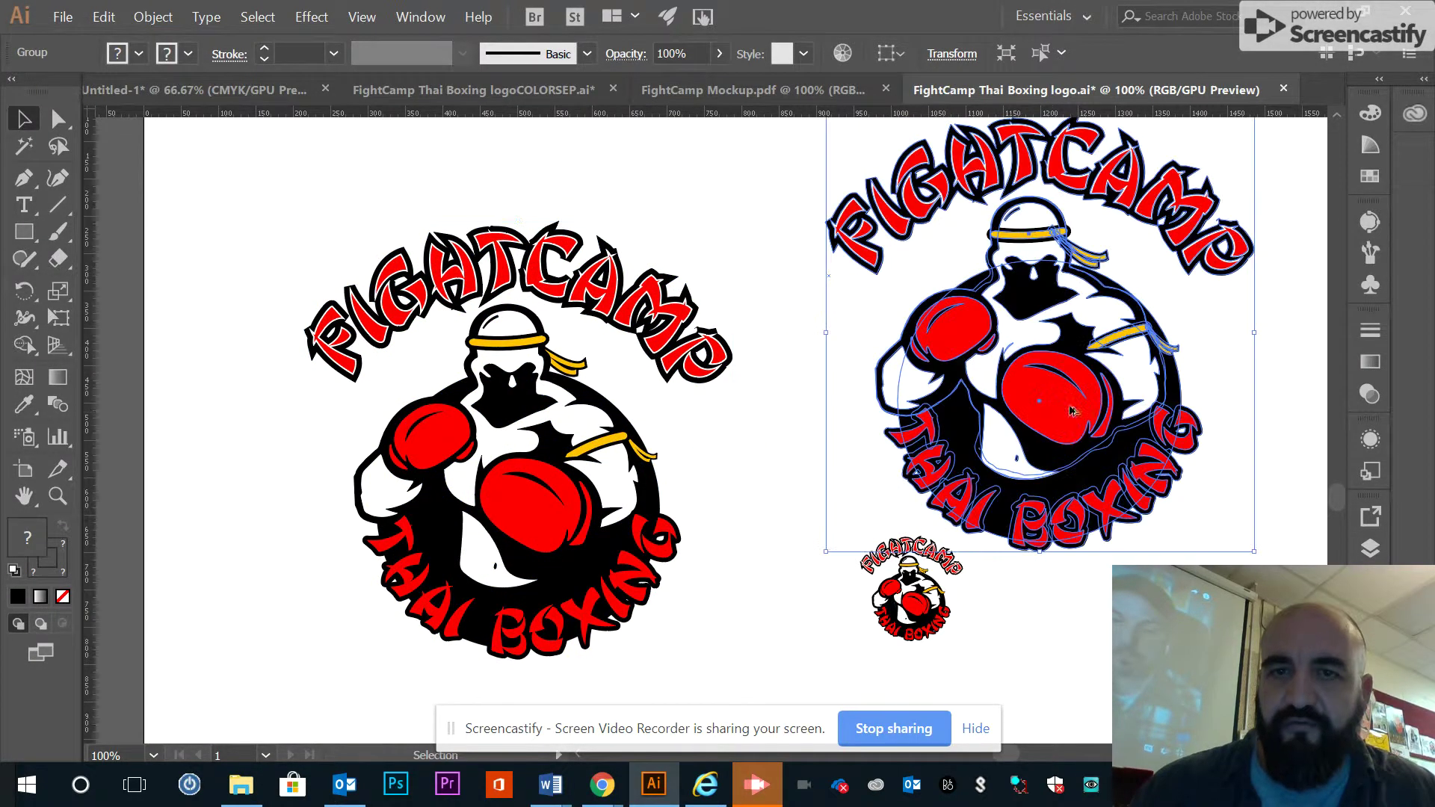
{"action": "scroll", "coordinate": [1212, 317], "scroll_direction": "up", "scroll_amount": 4}
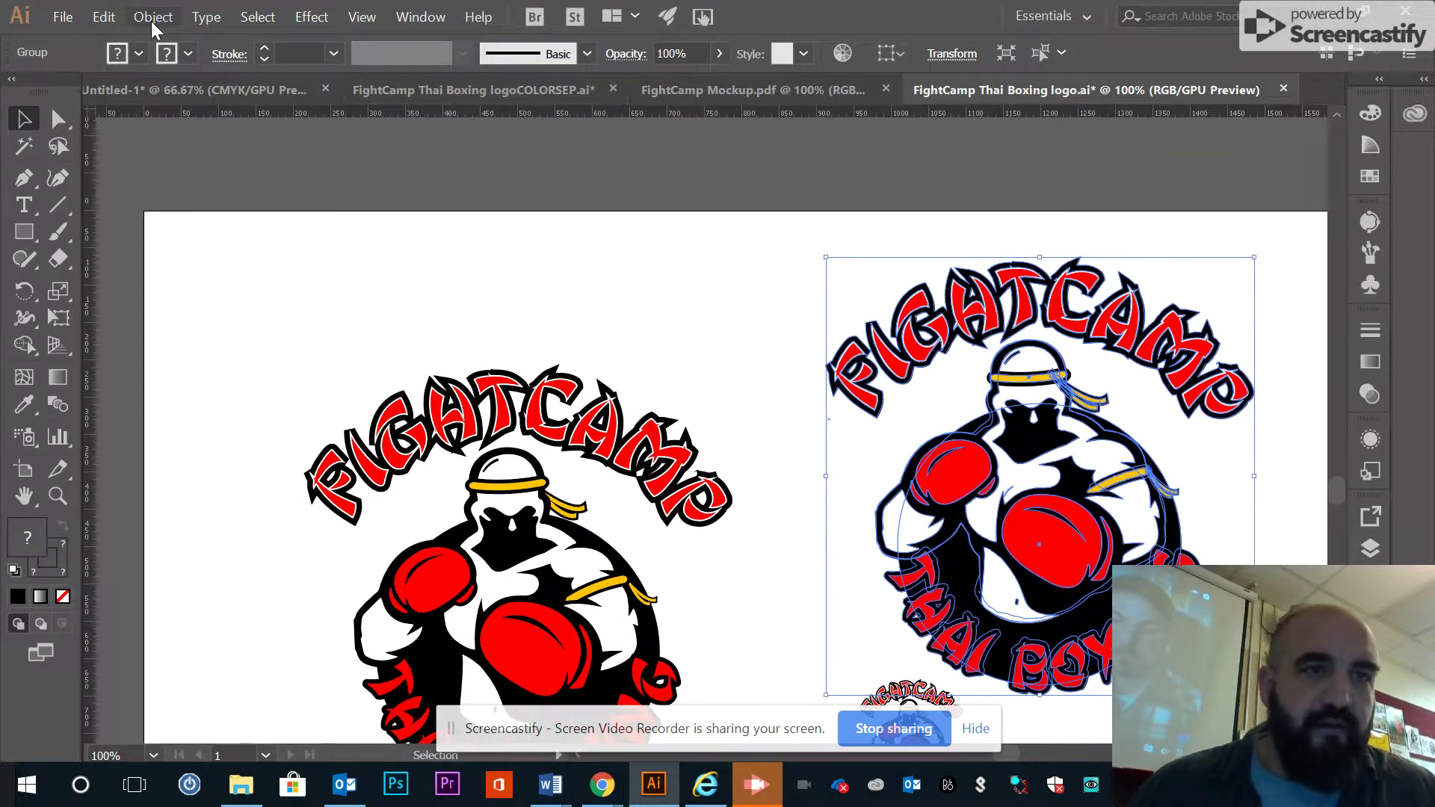
{"action": "left_click", "coordinate": [153, 18]}
{"action": "left_click", "coordinate": [273, 235]}
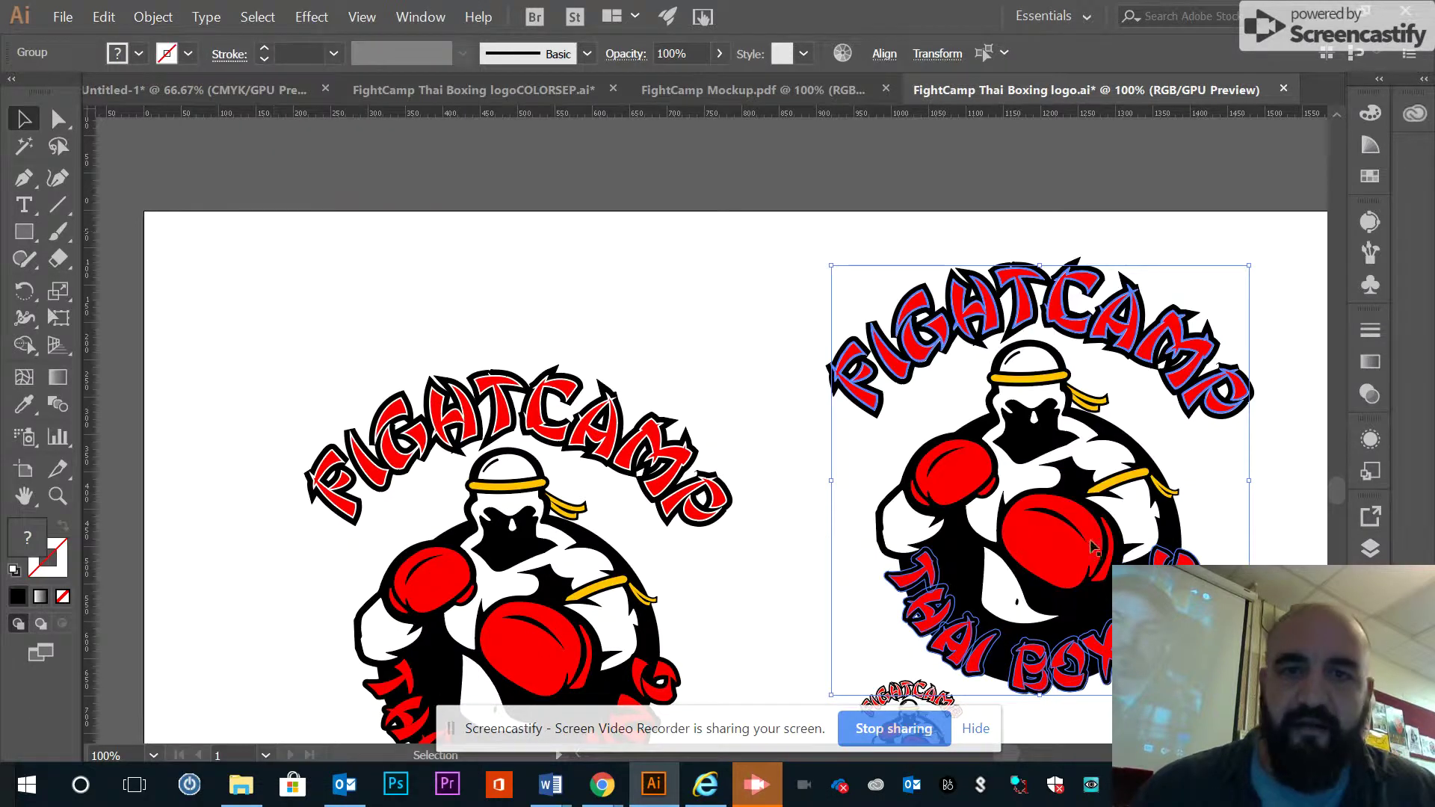
Shrink and reposition the duplicate, then undo the move and scaling
{"action": "left_click", "coordinate": [775, 455]}
{"action": "left_click", "coordinate": [1027, 407]}
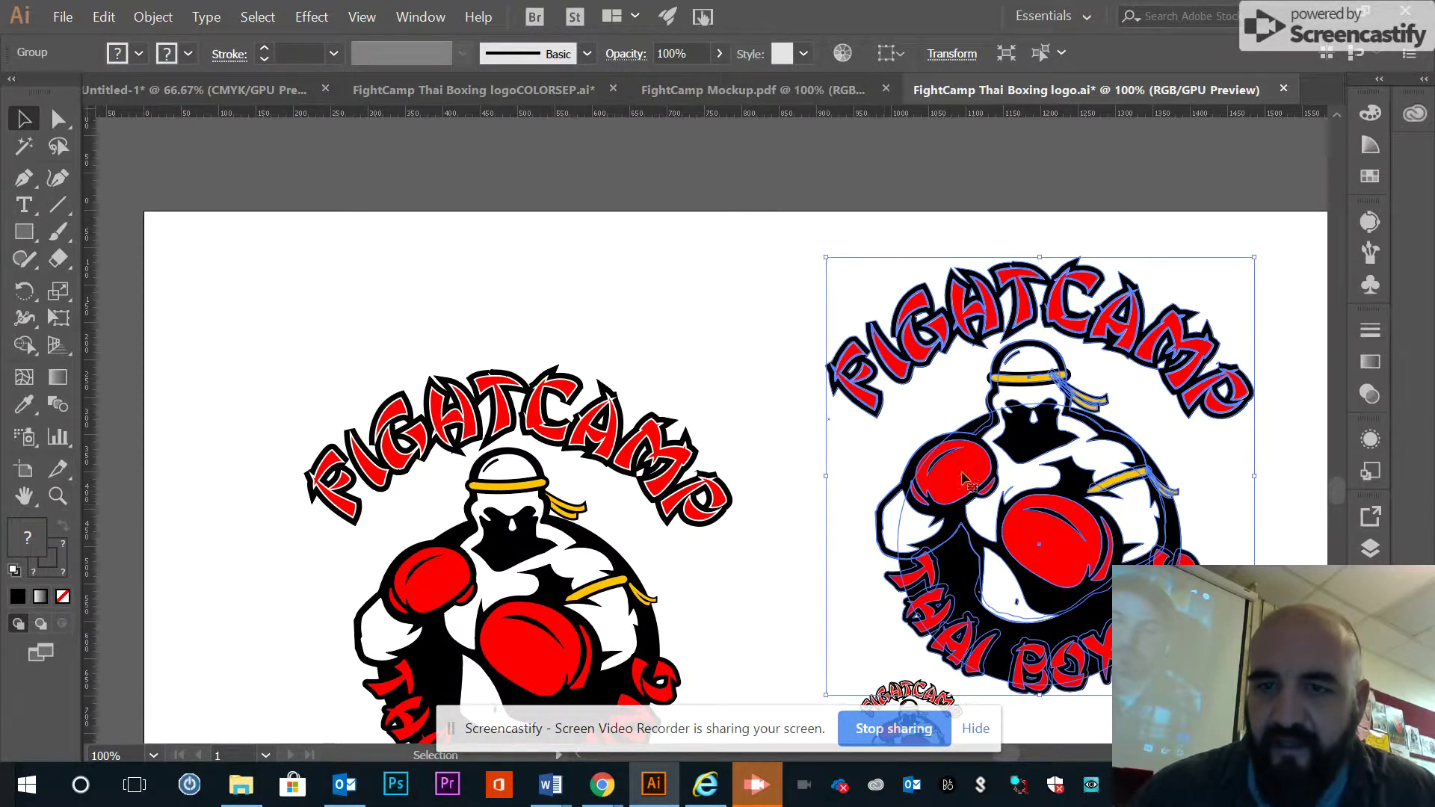
{"action": "left_click", "coordinate": [1287, 268], "text": "shift"}
{"action": "left_click_drag", "start_coordinate": [1253, 257], "coordinate": [927, 592]}
{"action": "left_click_drag", "start_coordinate": [875, 643], "coordinate": [919, 450]}
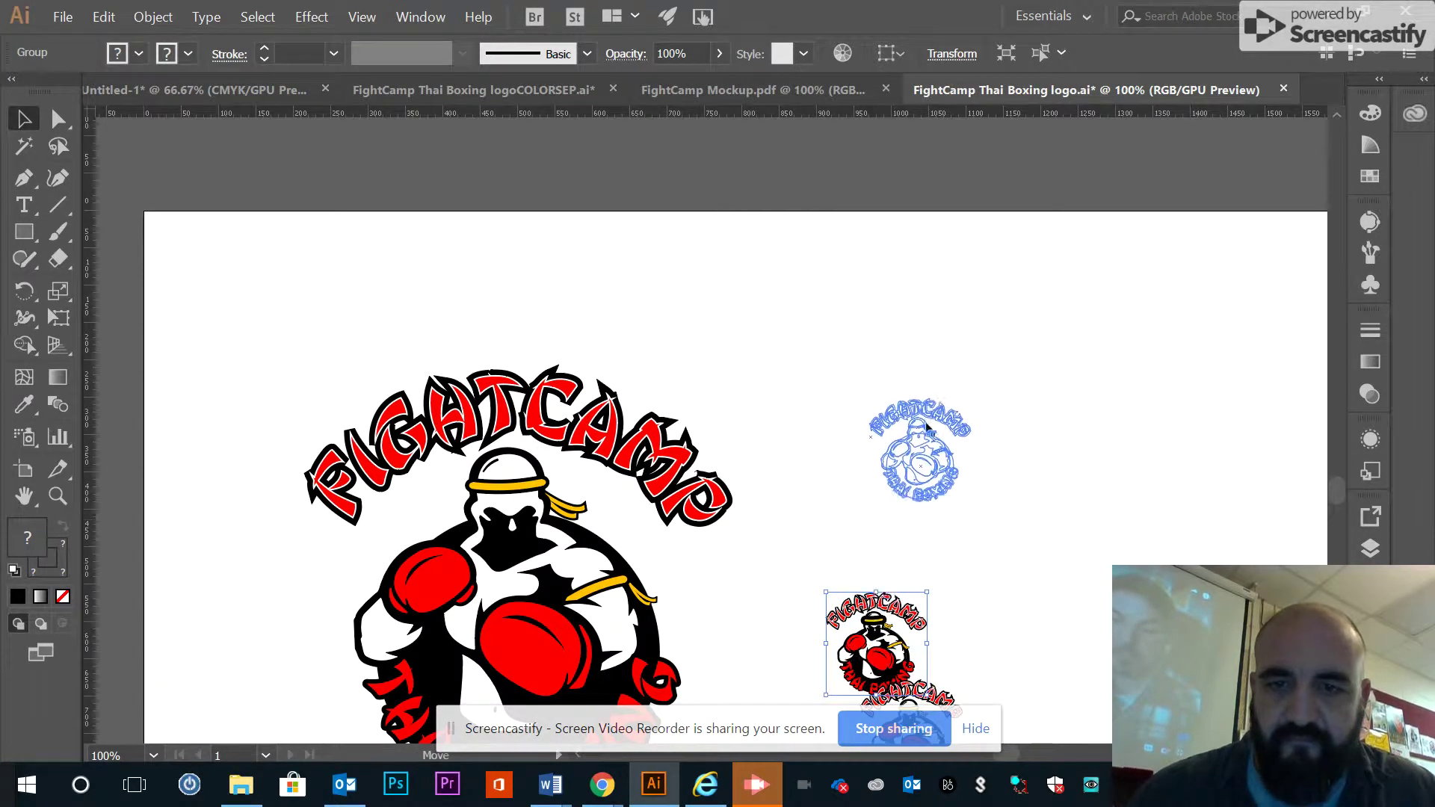
{"action": "left_click", "coordinate": [1070, 472]}
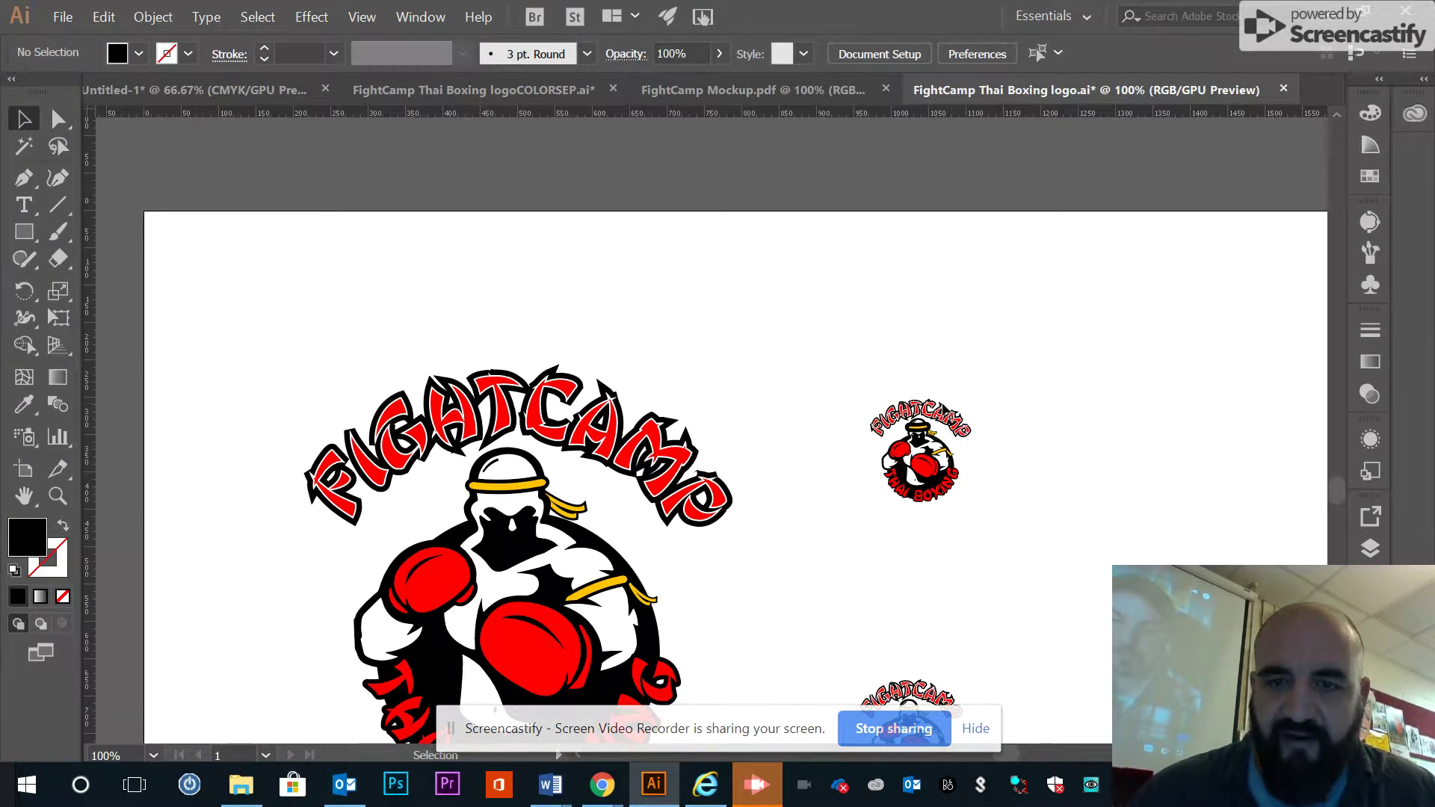
{"action": "key", "text": "ctrl"}
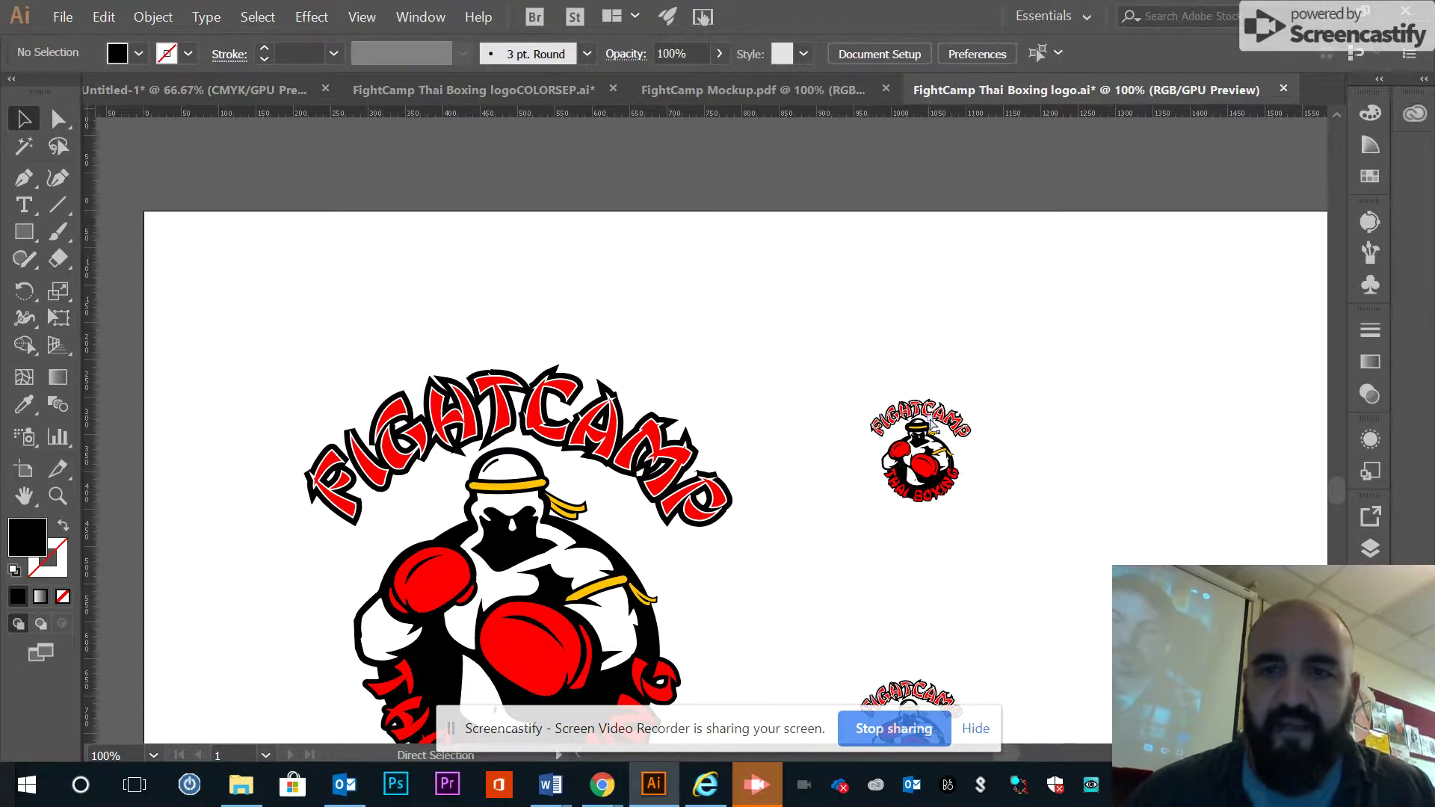
{"action": "key", "text": "ctrl+z"}
{"action": "key", "text": "ctrl+z"}
{"action": "key", "text": "ctrl+z"}
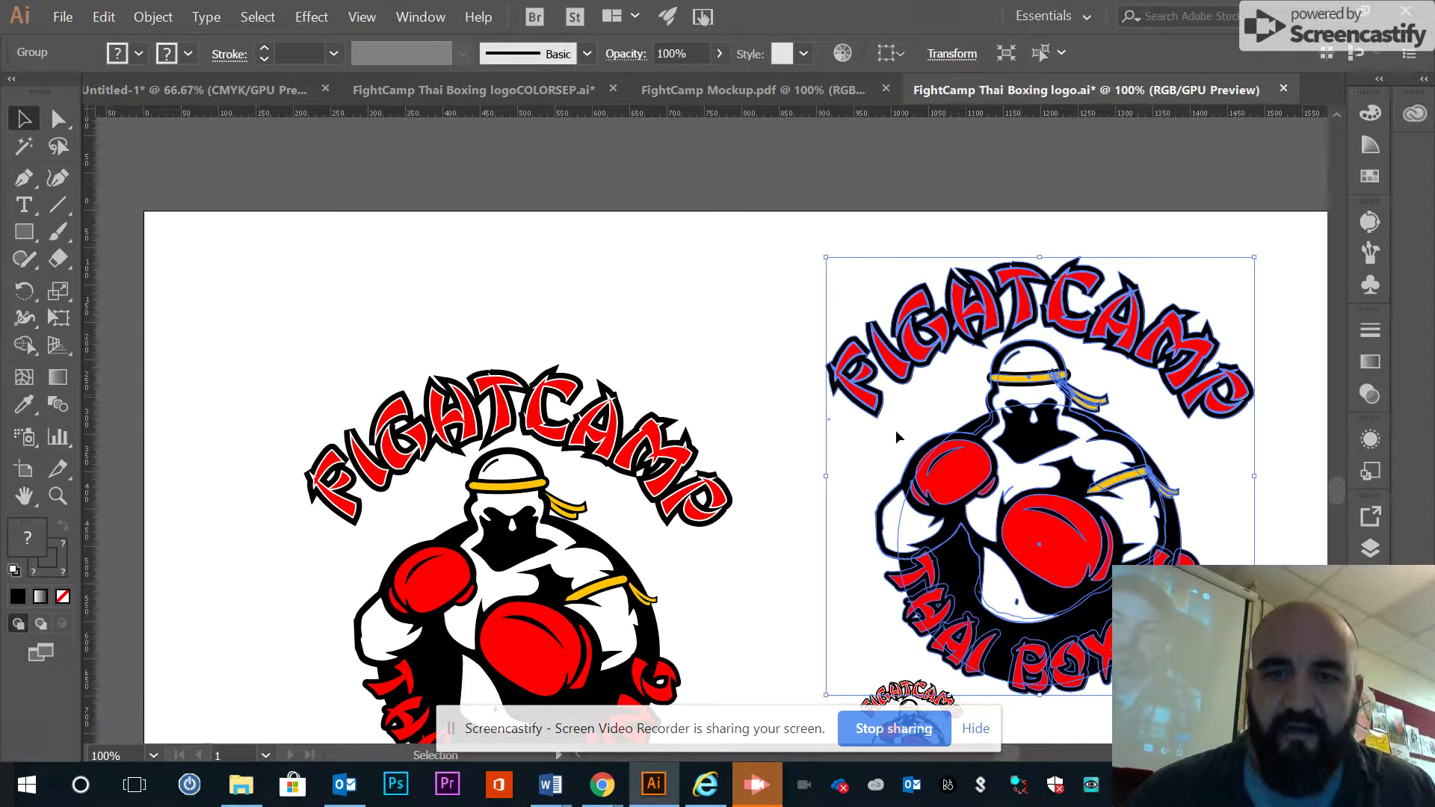
Expand the duplicate logo with both Fill and Stroke checked
{"action": "left_click", "coordinate": [150, 21]}
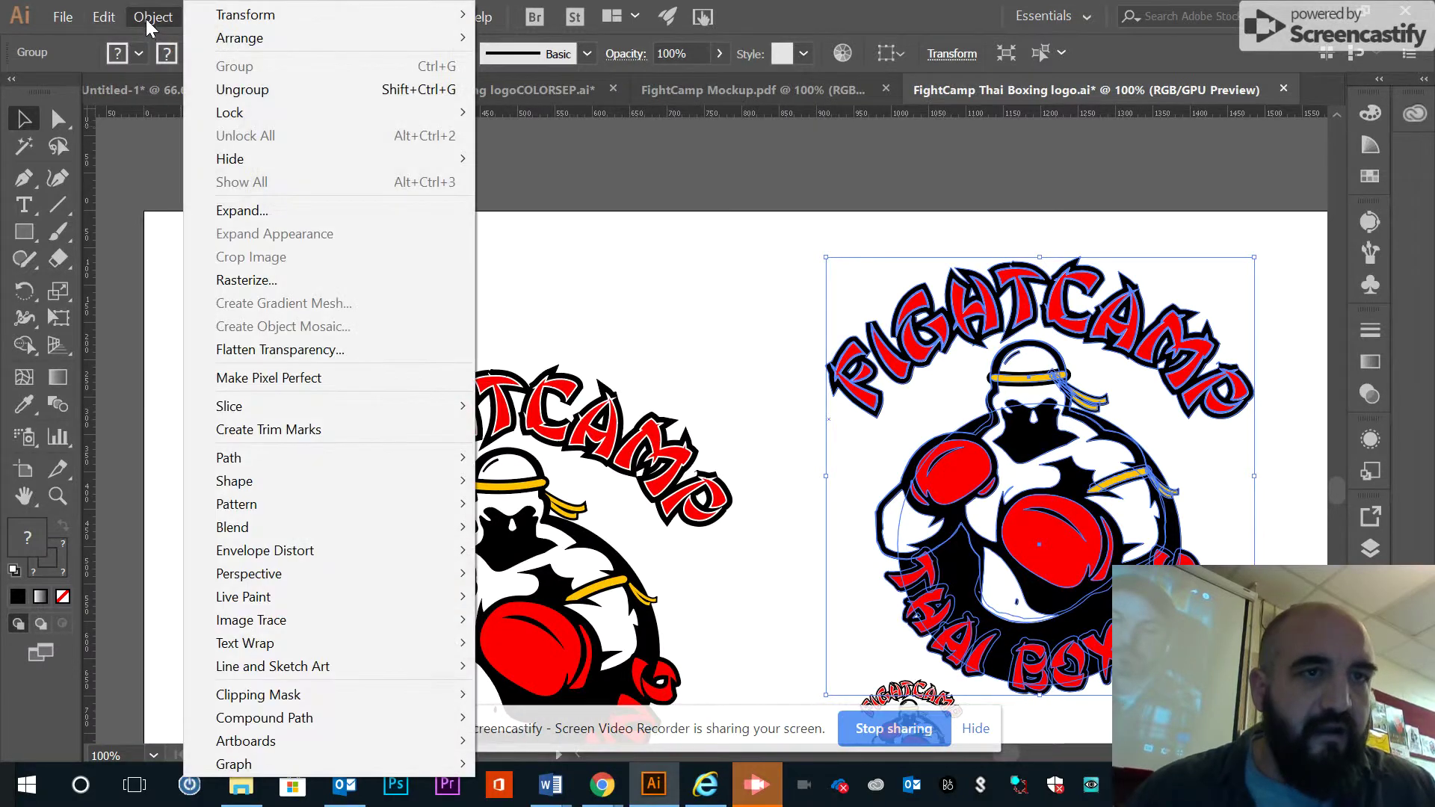
{"action": "left_click", "coordinate": [271, 213]}
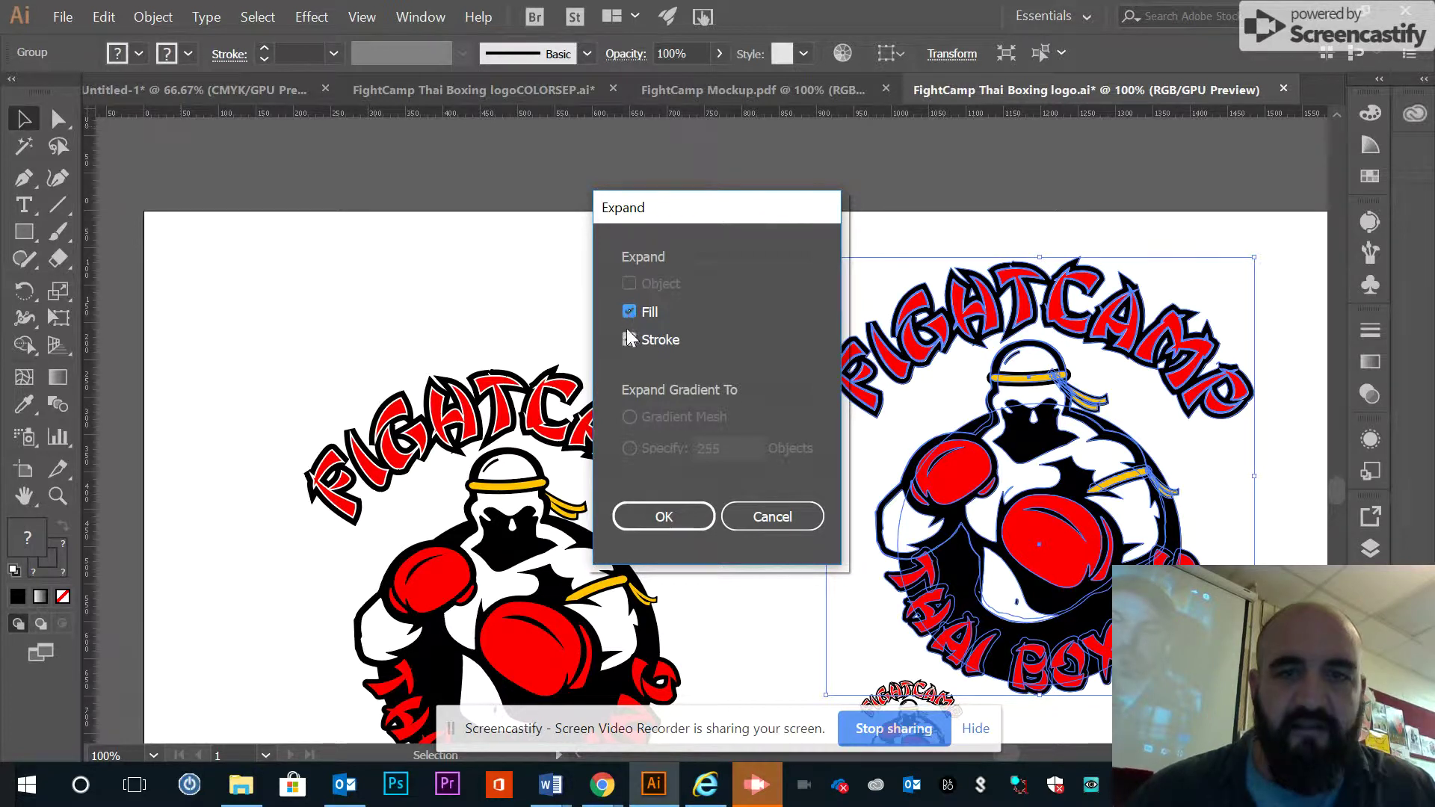
{"action": "left_click", "coordinate": [652, 517]}
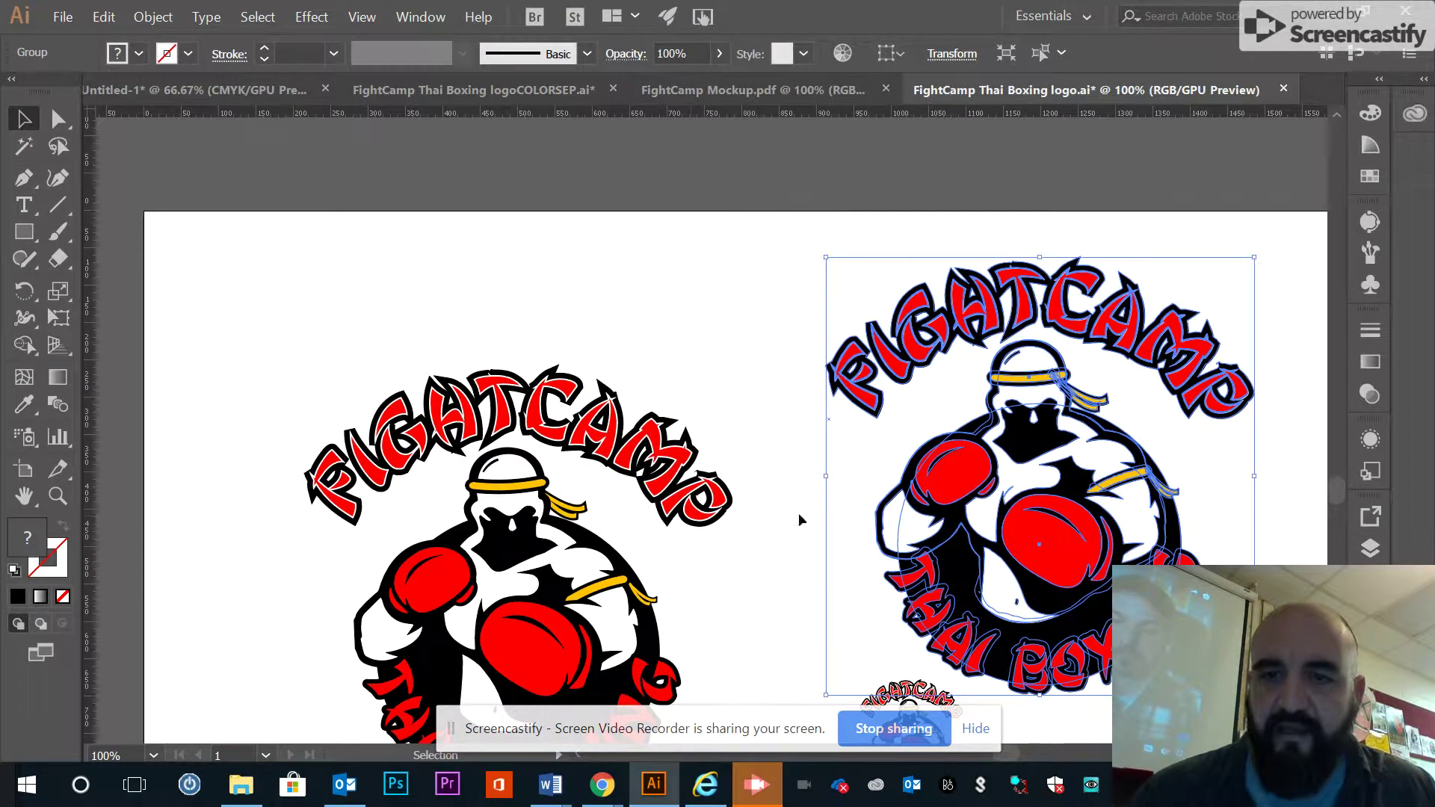
Zoom in on the expanded duplicate's headband to inspect the outlines, then zoom back out to the full artboard
{"action": "key", "text": "z"}
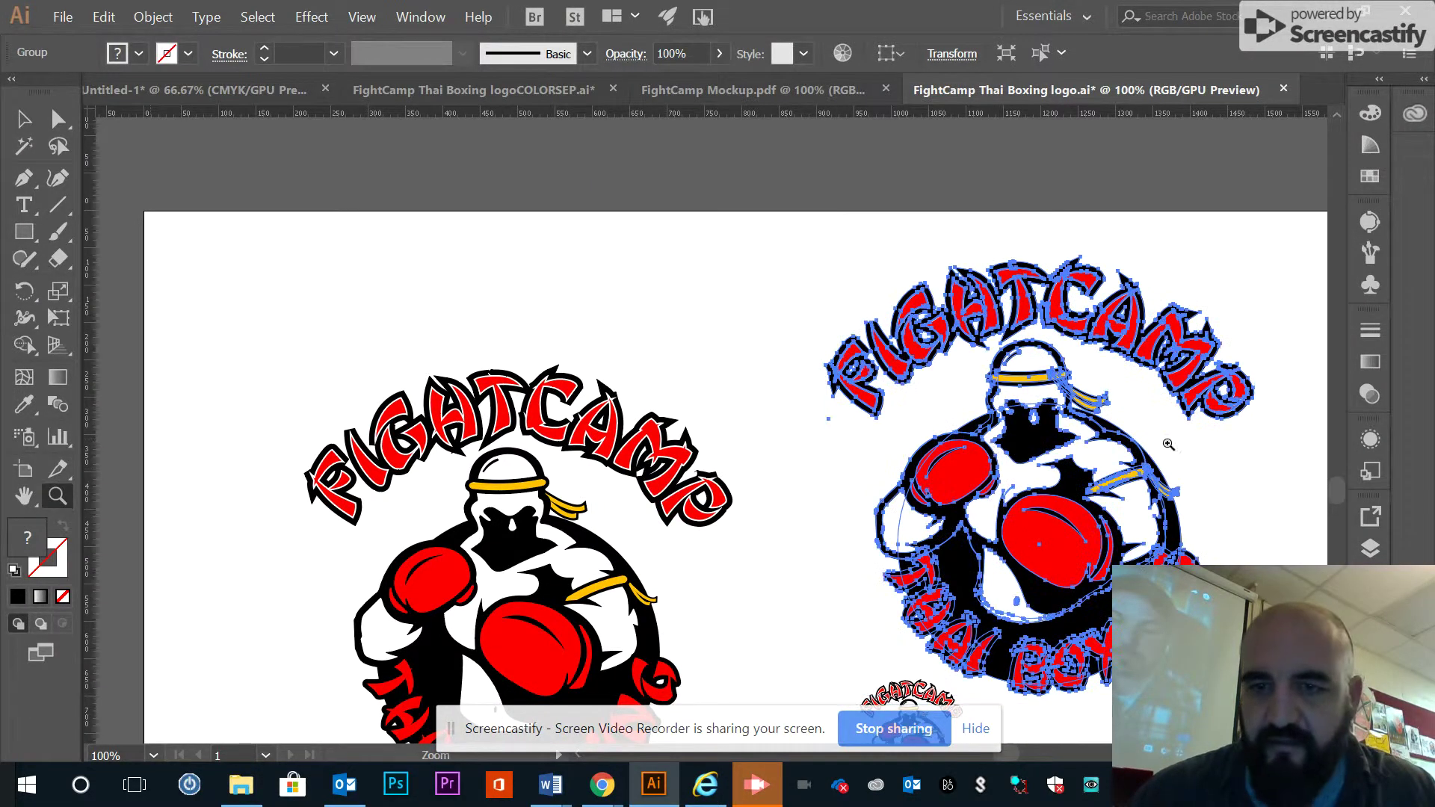
{"action": "left_click", "coordinate": [992, 385]}
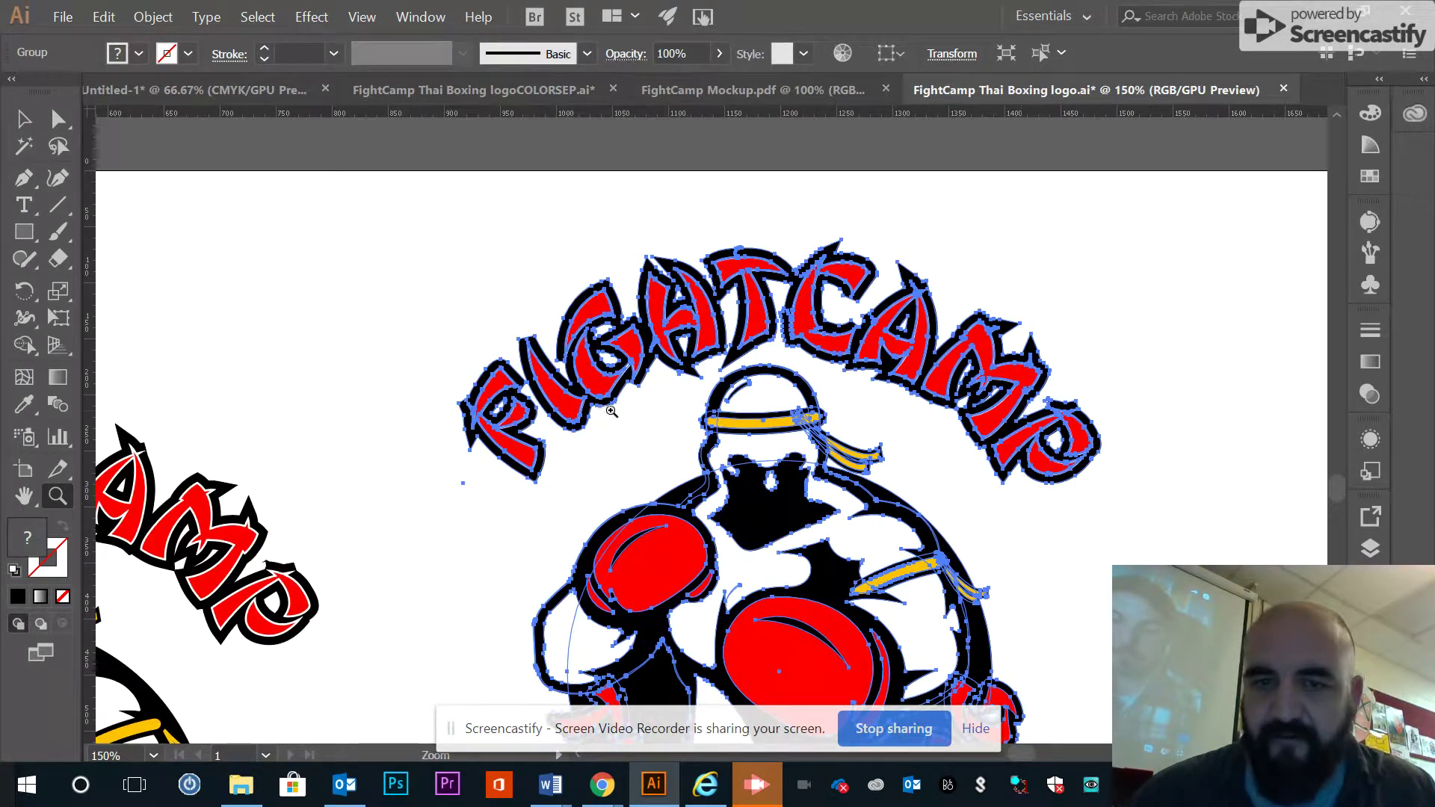
{"action": "left_click", "coordinate": [711, 436]}
{"action": "left_click", "coordinate": [721, 424]}
{"action": "left_click", "coordinate": [699, 432]}
{"action": "left_click", "coordinate": [695, 434]}
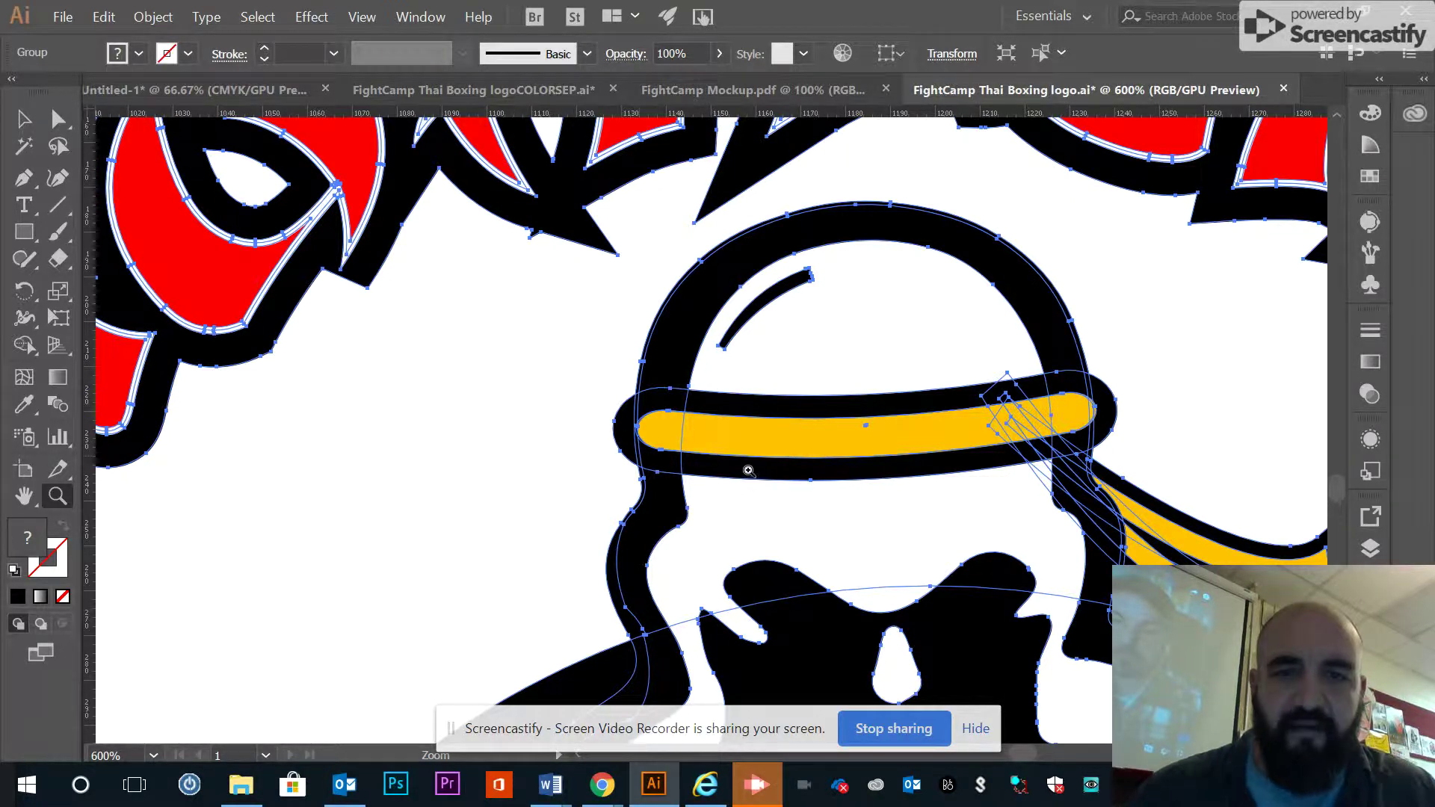
{"action": "left_click", "coordinate": [905, 367], "text": "alt"}
{"action": "left_click", "coordinate": [707, 445], "text": "alt"}
{"action": "left_click", "coordinate": [687, 471], "text": "alt"}
{"action": "left_click", "coordinate": [687, 471], "text": "alt"}
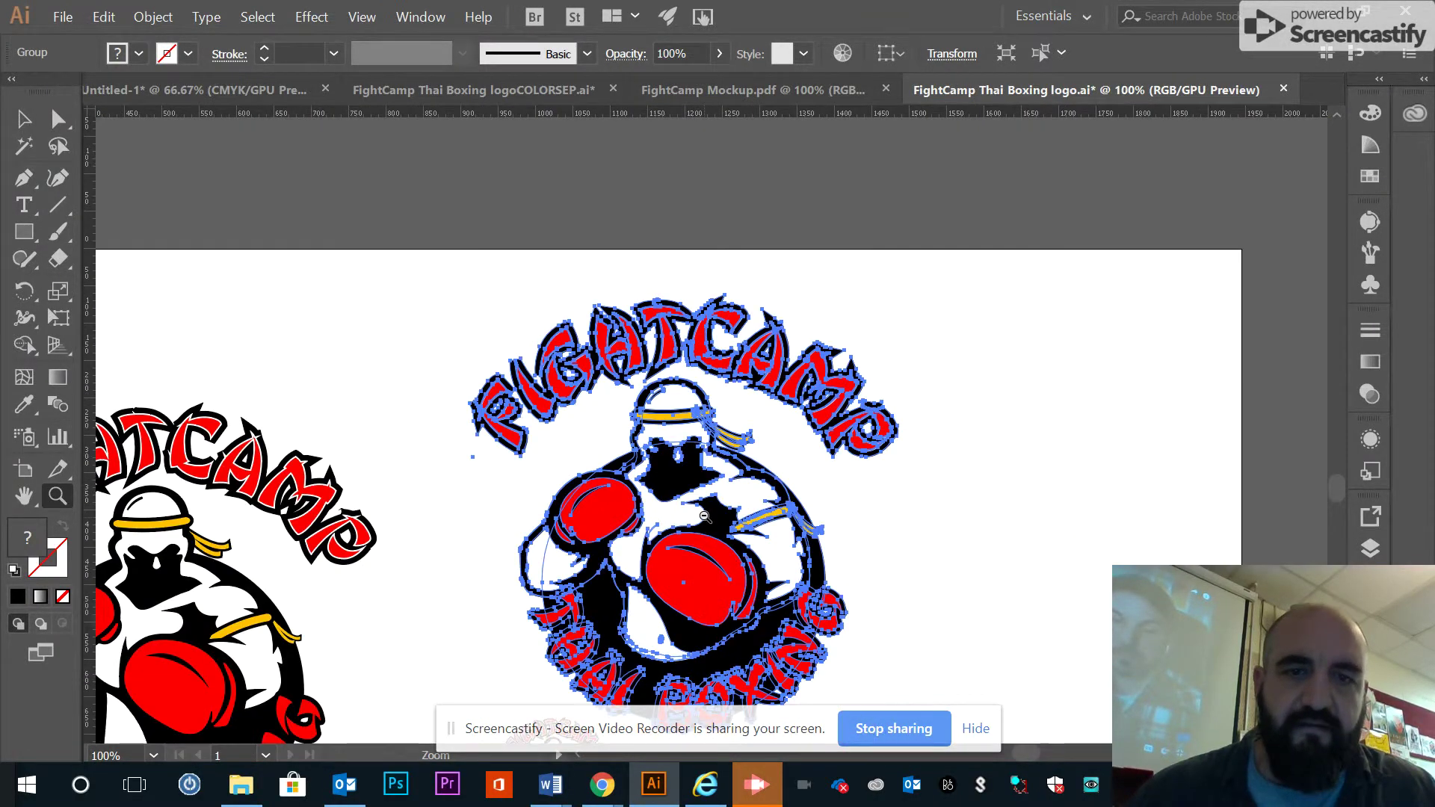
{"action": "left_click", "coordinate": [704, 517], "text": "alt"}
{"action": "key", "text": "v"}
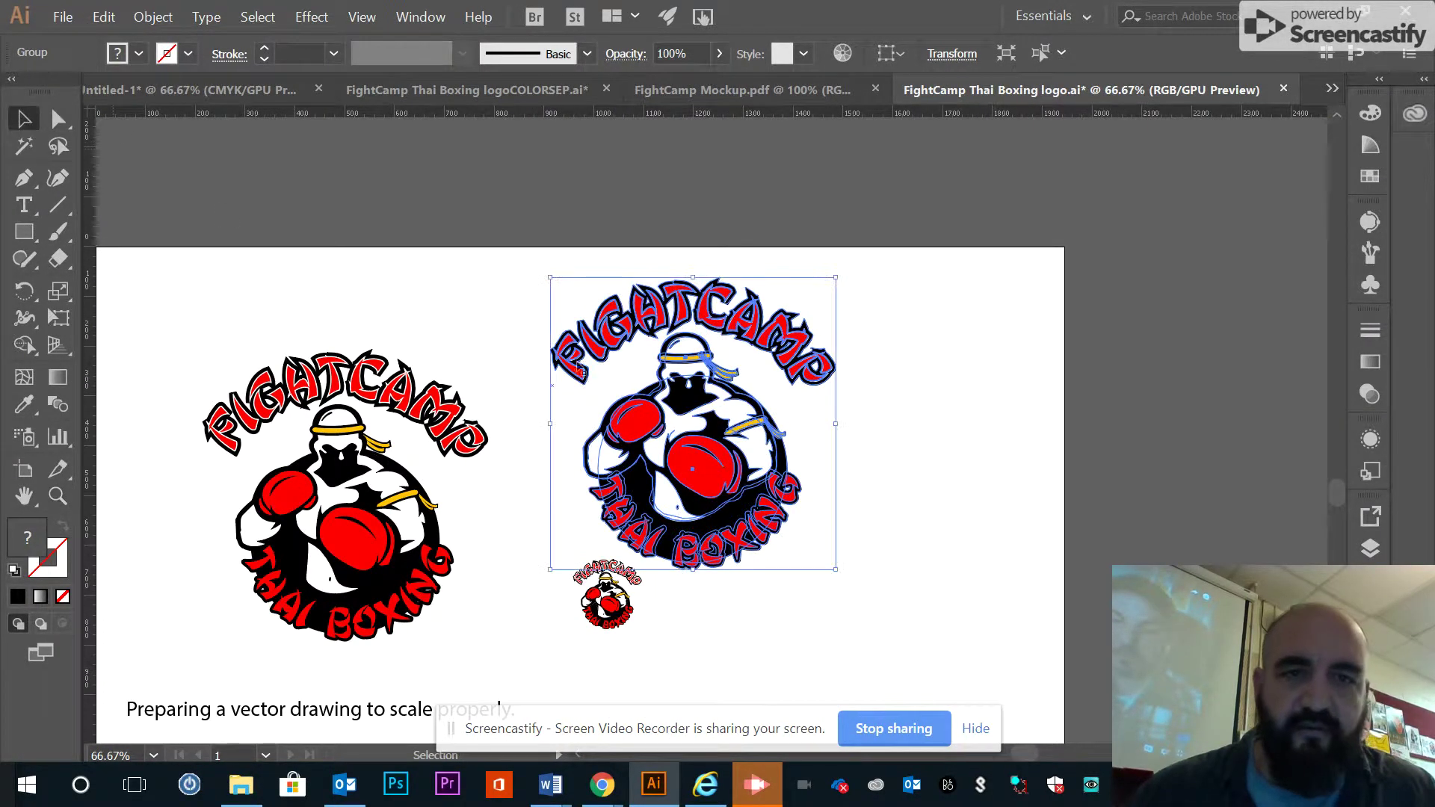
Duplicate the middle logo to its right, widen the artboard to 2277.21 px, and show Pathfinder
{"action": "left_click_drag", "start_coordinate": [658, 425], "coordinate": [982, 425]}
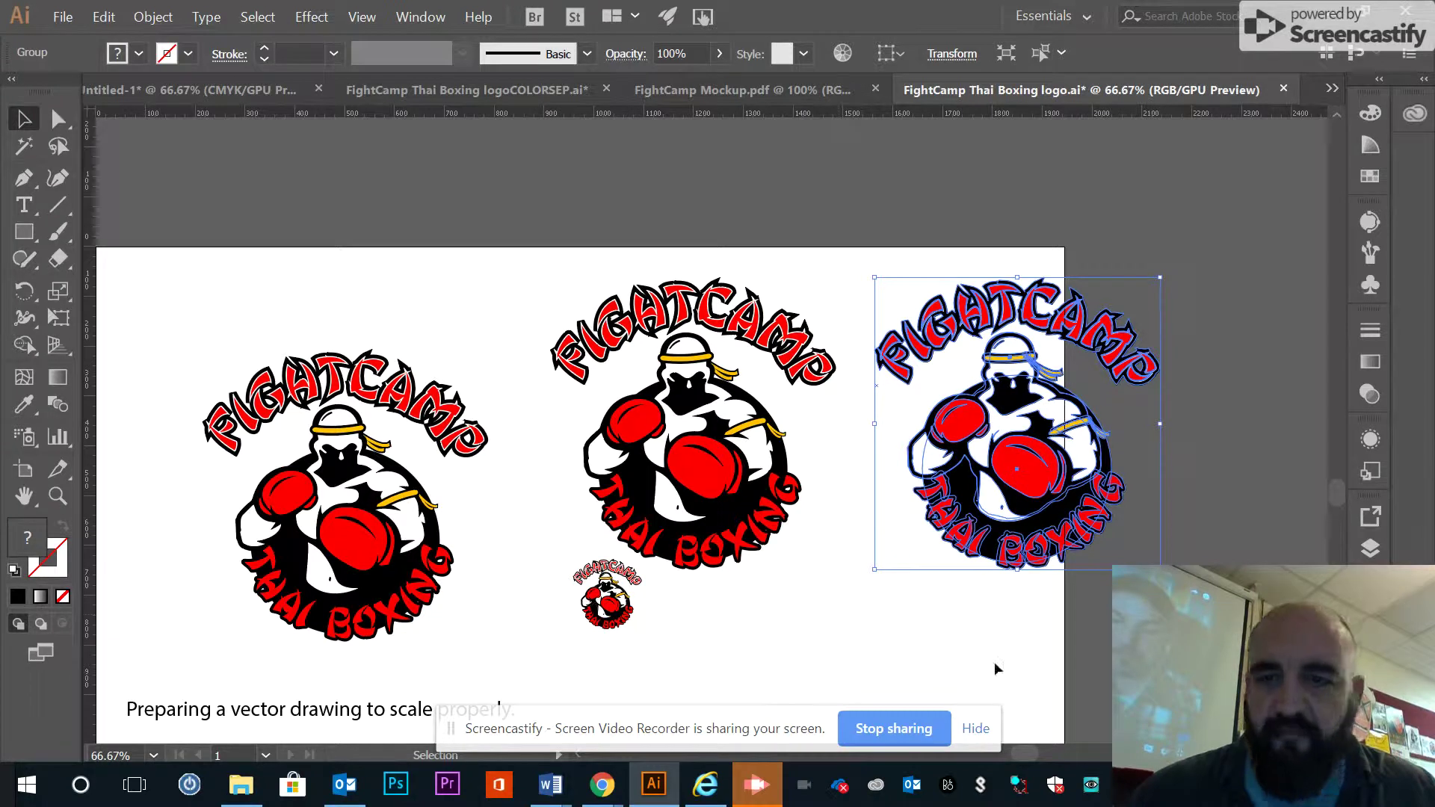
{"action": "left_click", "coordinate": [36, 470]}
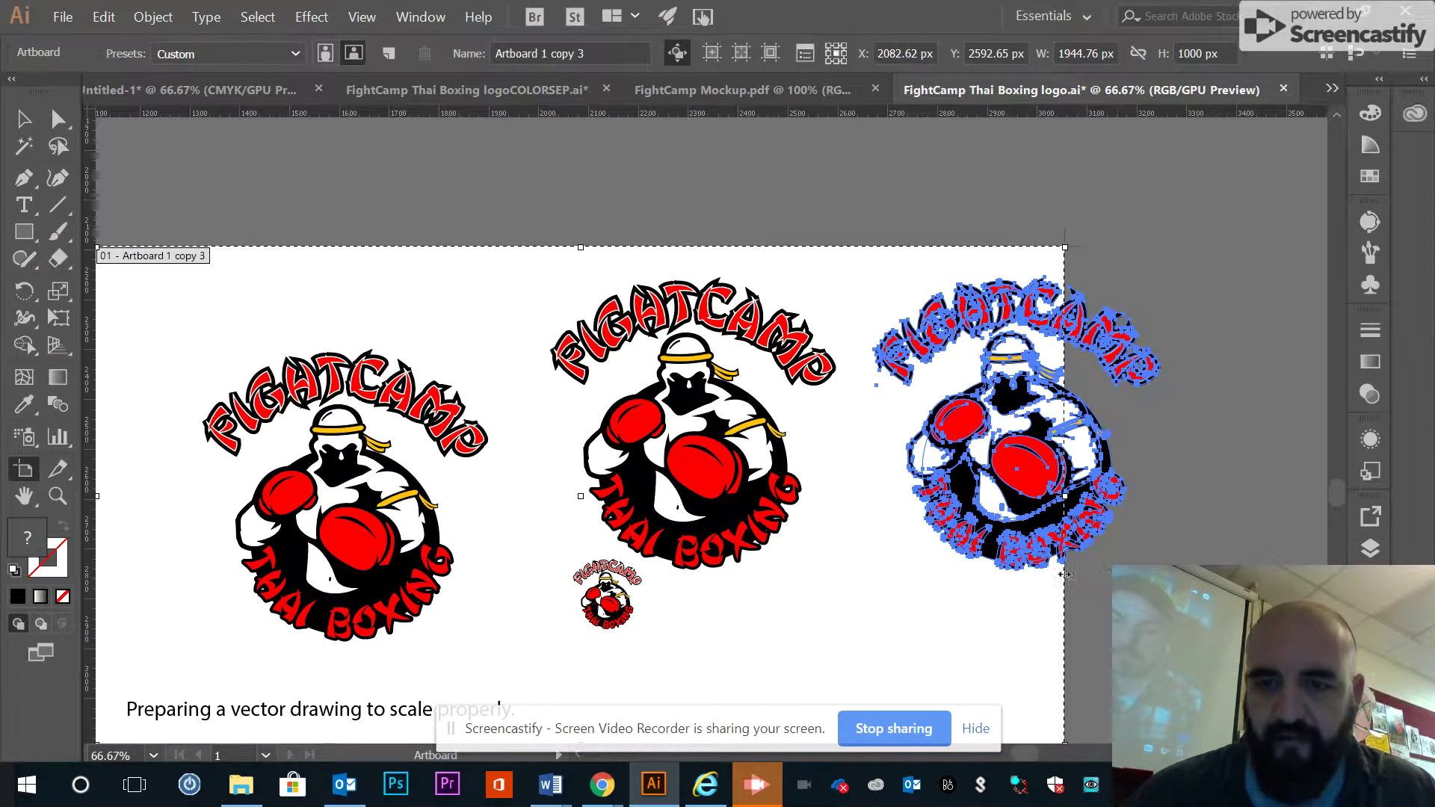
{"action": "left_click_drag", "start_coordinate": [1064, 496], "coordinate": [1231, 495]}
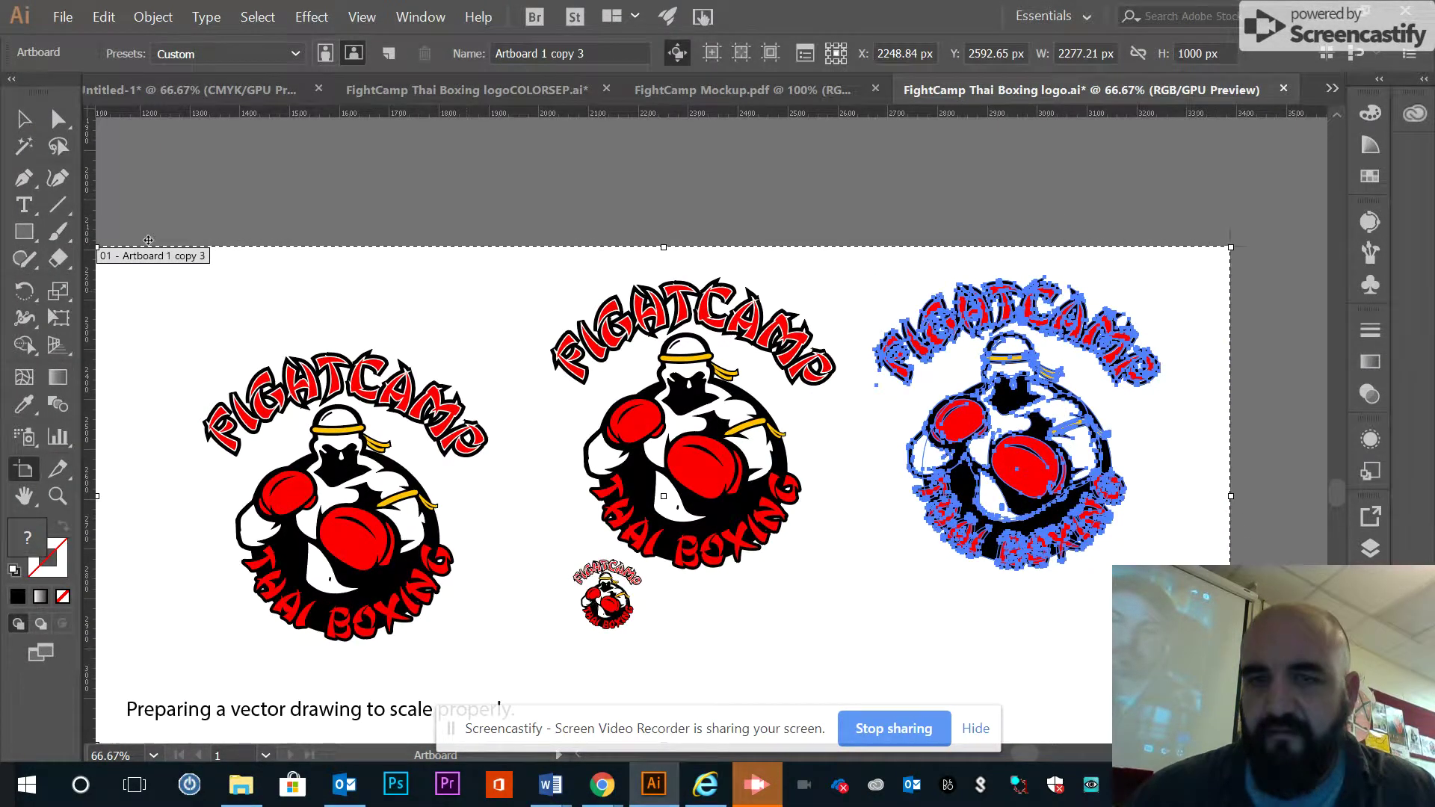
{"action": "left_click", "coordinate": [25, 139]}
{"action": "left_click", "coordinate": [24, 118]}
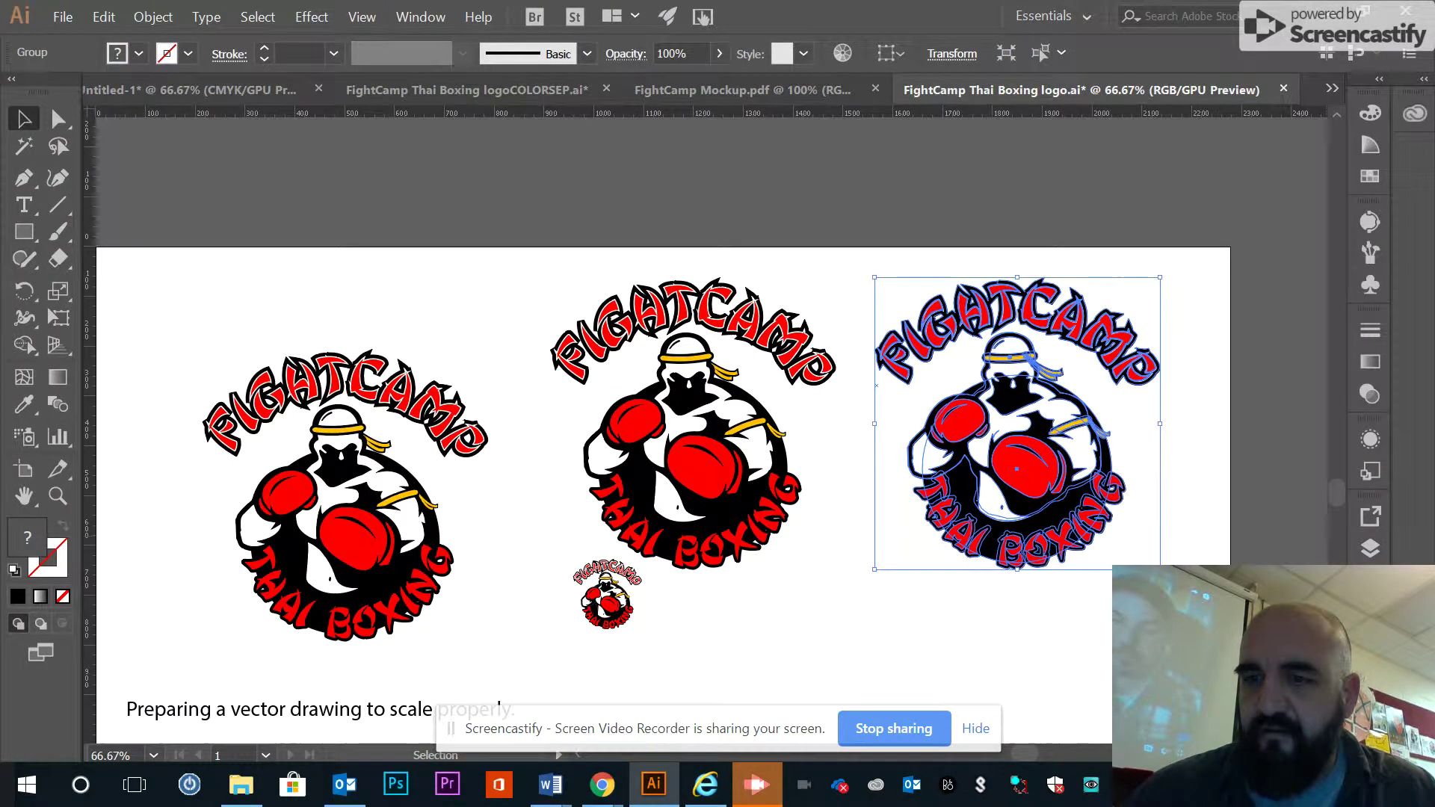
{"action": "key", "text": "shift+ctrl+F9"}
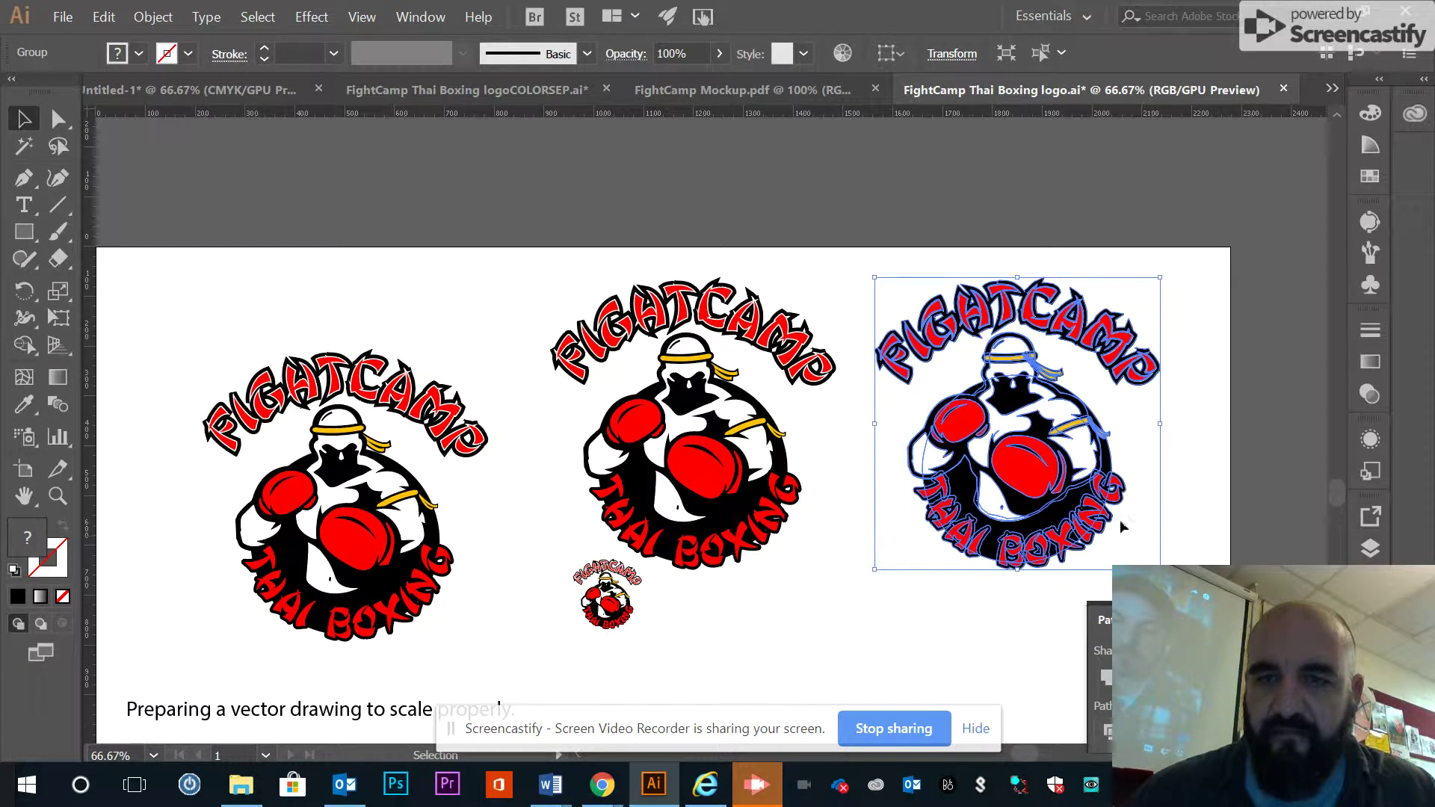
Direct-select the right logo's front red glove and select all objects similar to it
{"action": "left_click", "coordinate": [907, 633]}
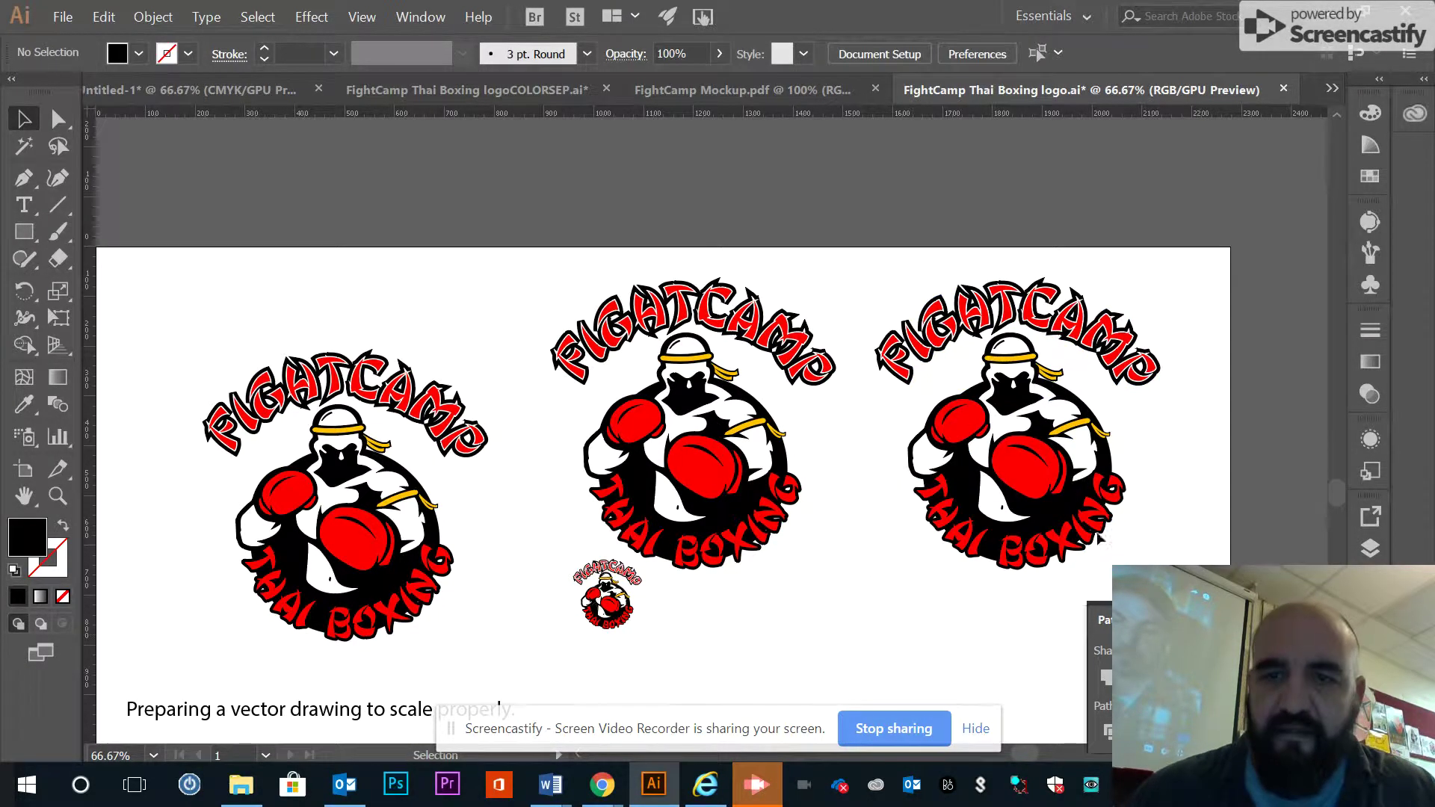
{"action": "left_click", "coordinate": [58, 120]}
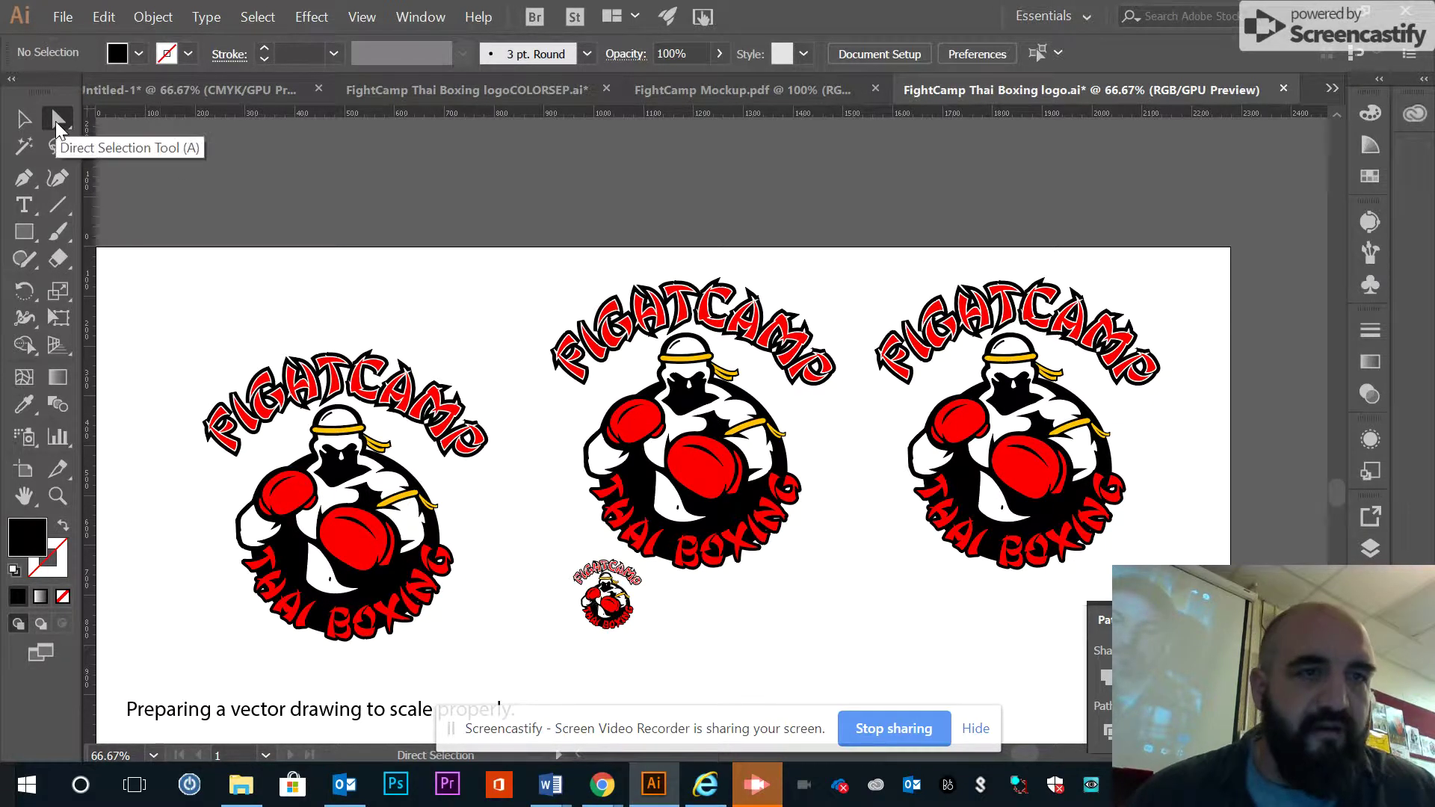
{"action": "left_click", "coordinate": [1018, 474]}
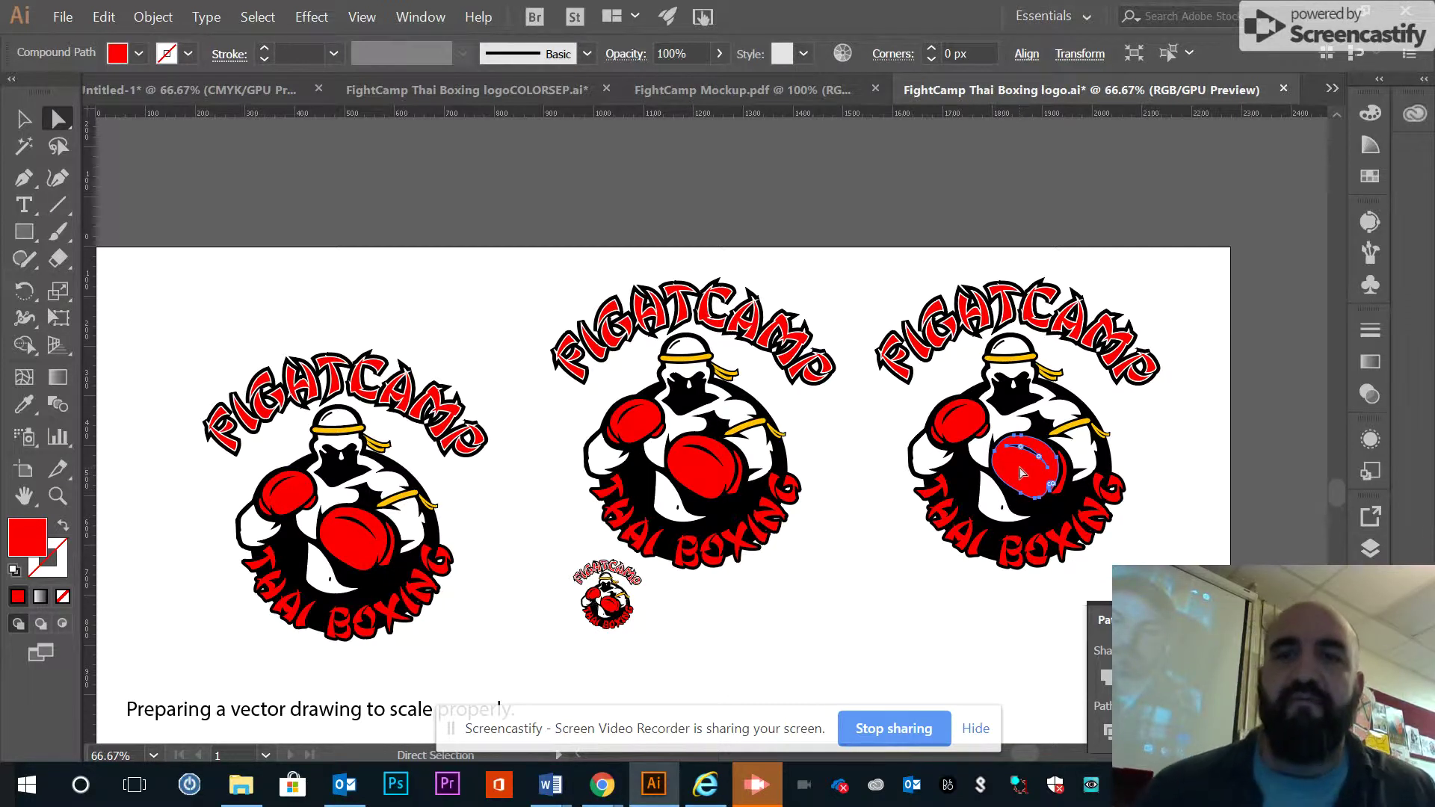
{"action": "left_click", "coordinate": [1166, 56]}
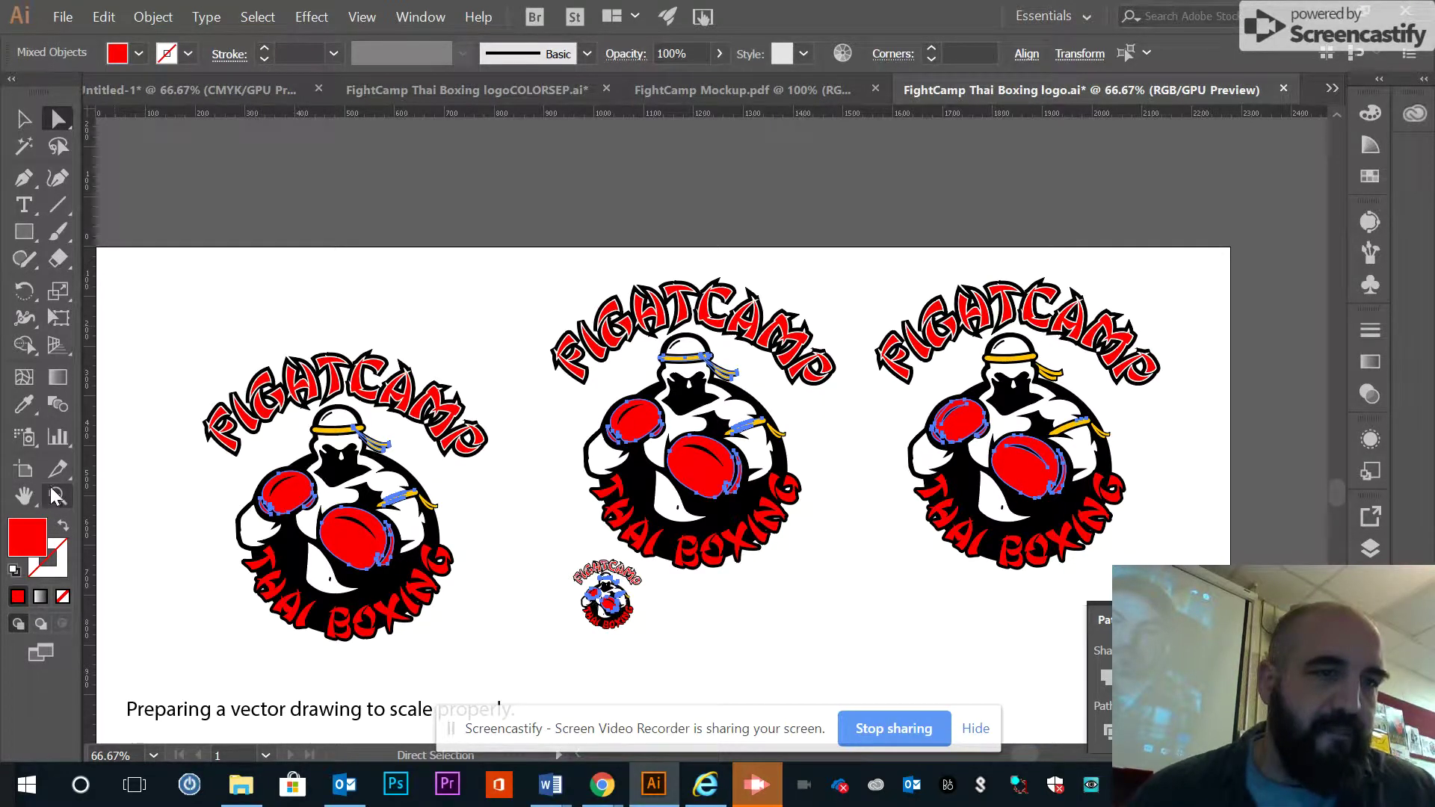
Reselect all red-filled shapes via Select Similar, then marquee-select the whole right logo
{"action": "left_click", "coordinate": [24, 405]}
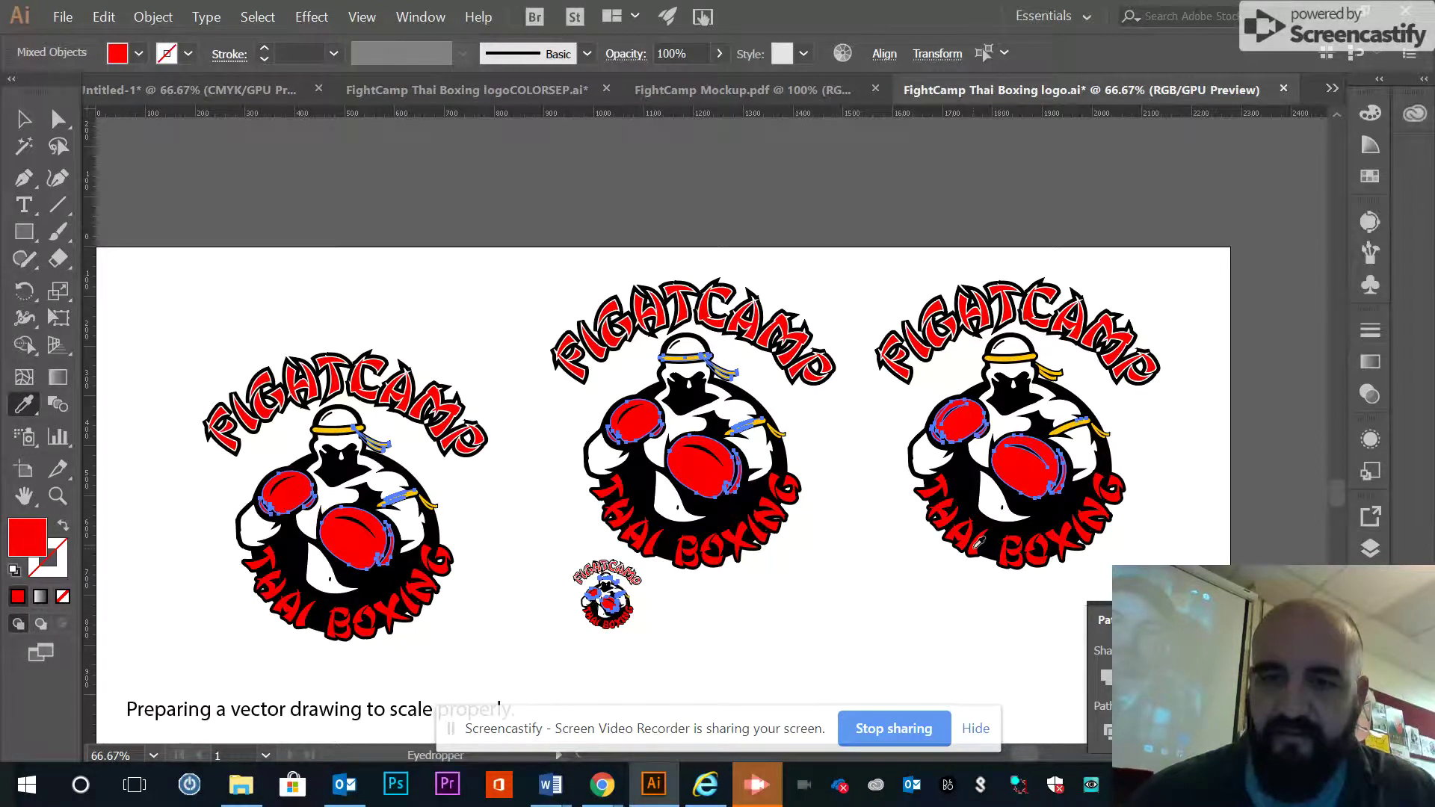
{"action": "left_click", "coordinate": [59, 121]}
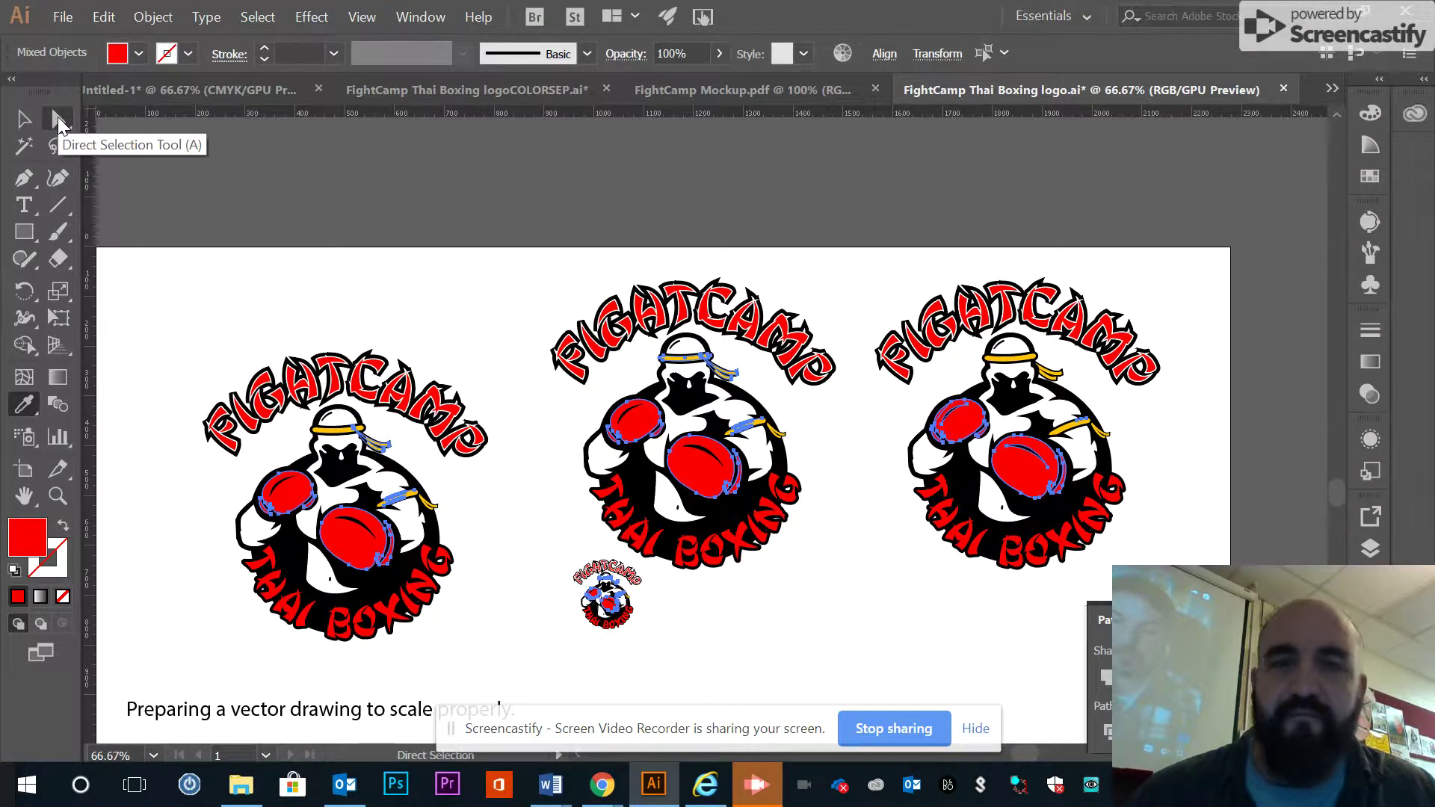
{"action": "left_click", "coordinate": [1185, 237]}
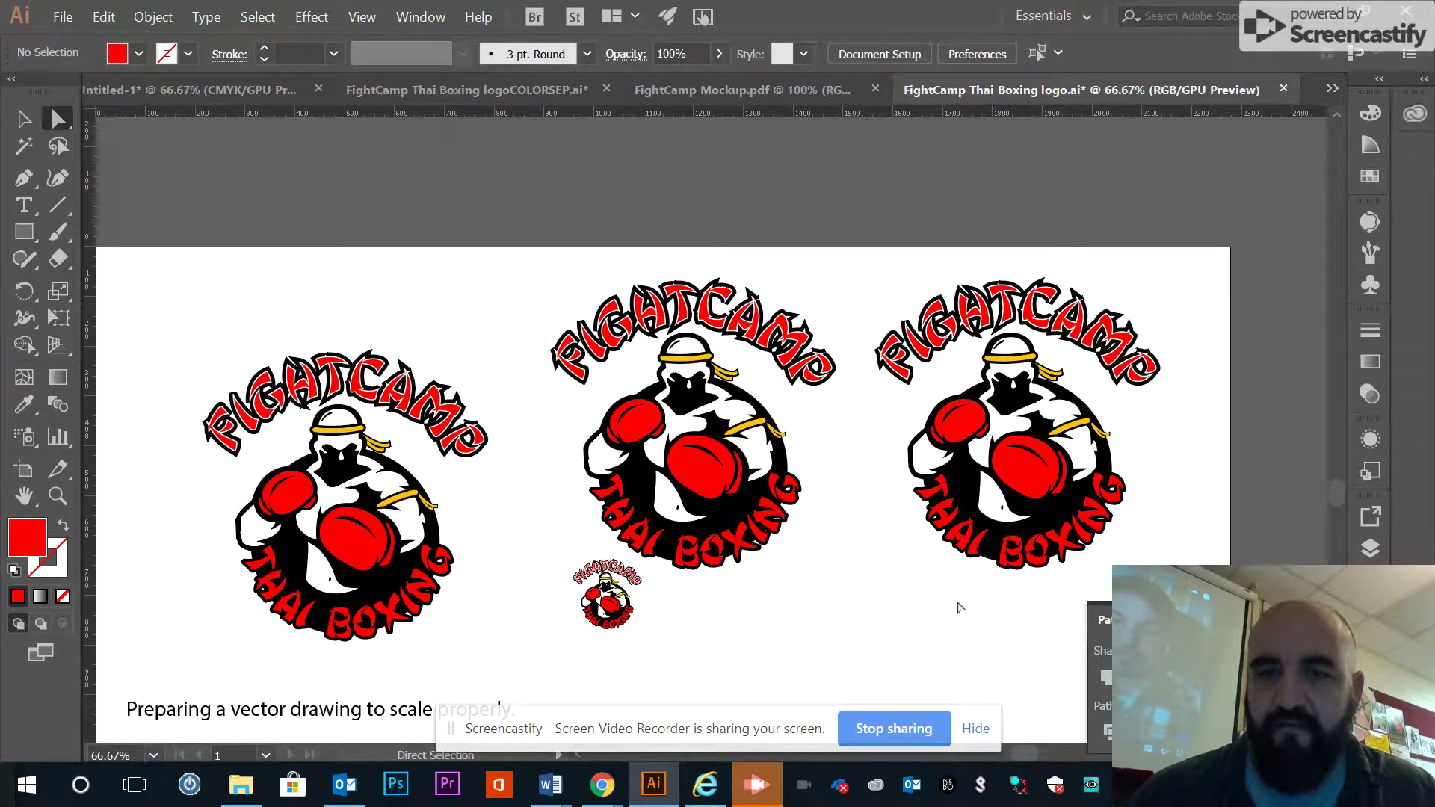
{"action": "left_click", "coordinate": [1032, 467]}
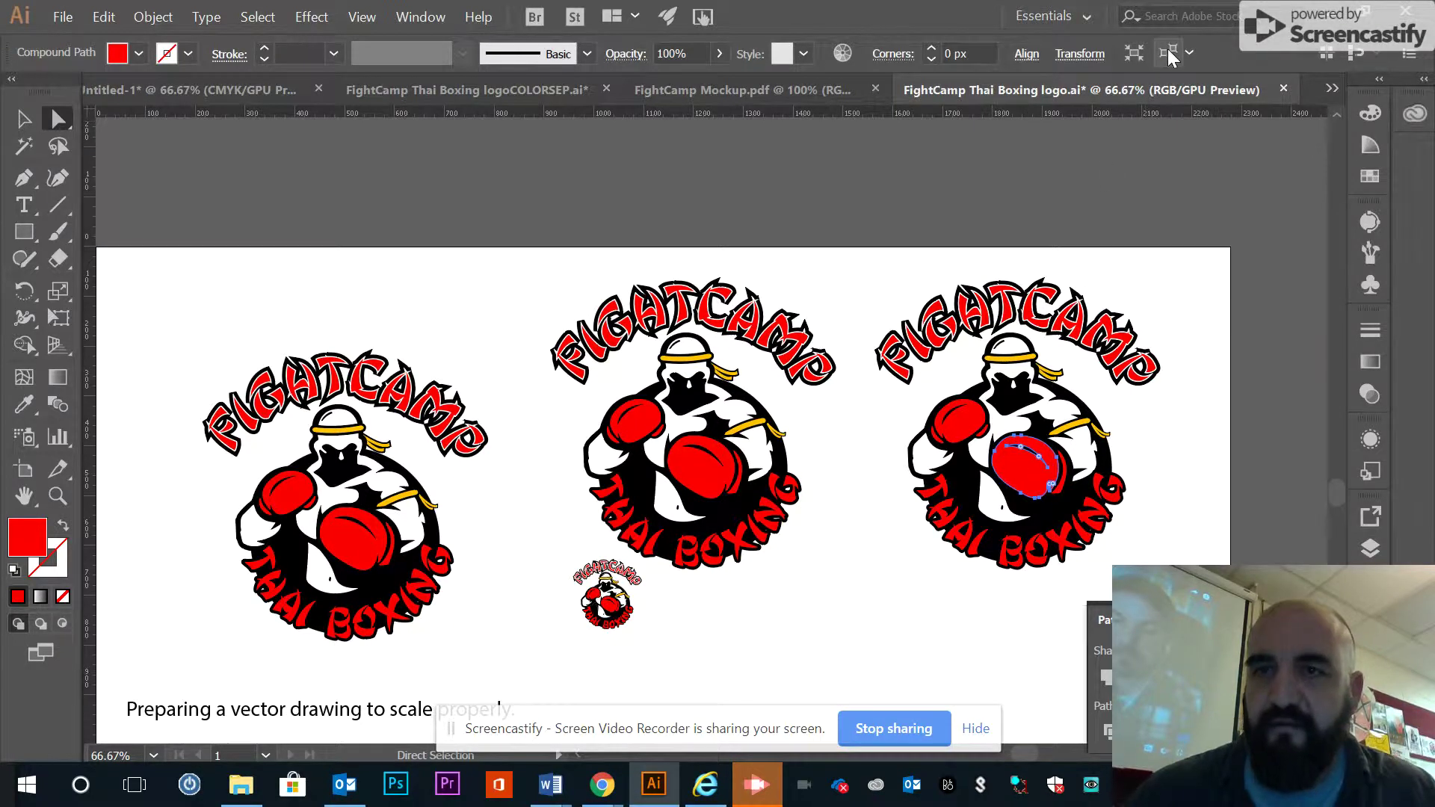
{"action": "left_click", "coordinate": [1169, 54]}
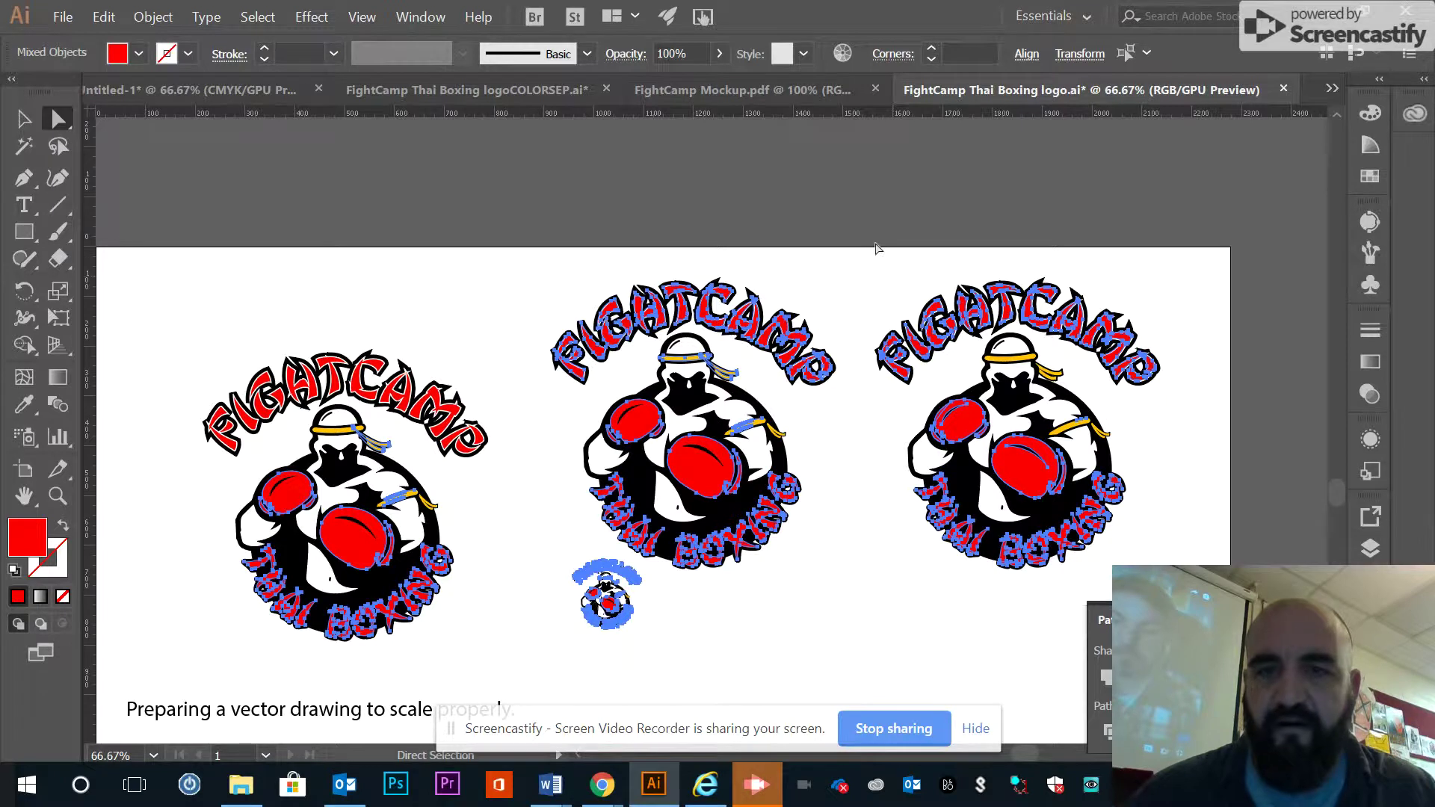
{"action": "left_click_drag", "start_coordinate": [873, 258], "coordinate": [1190, 600]}
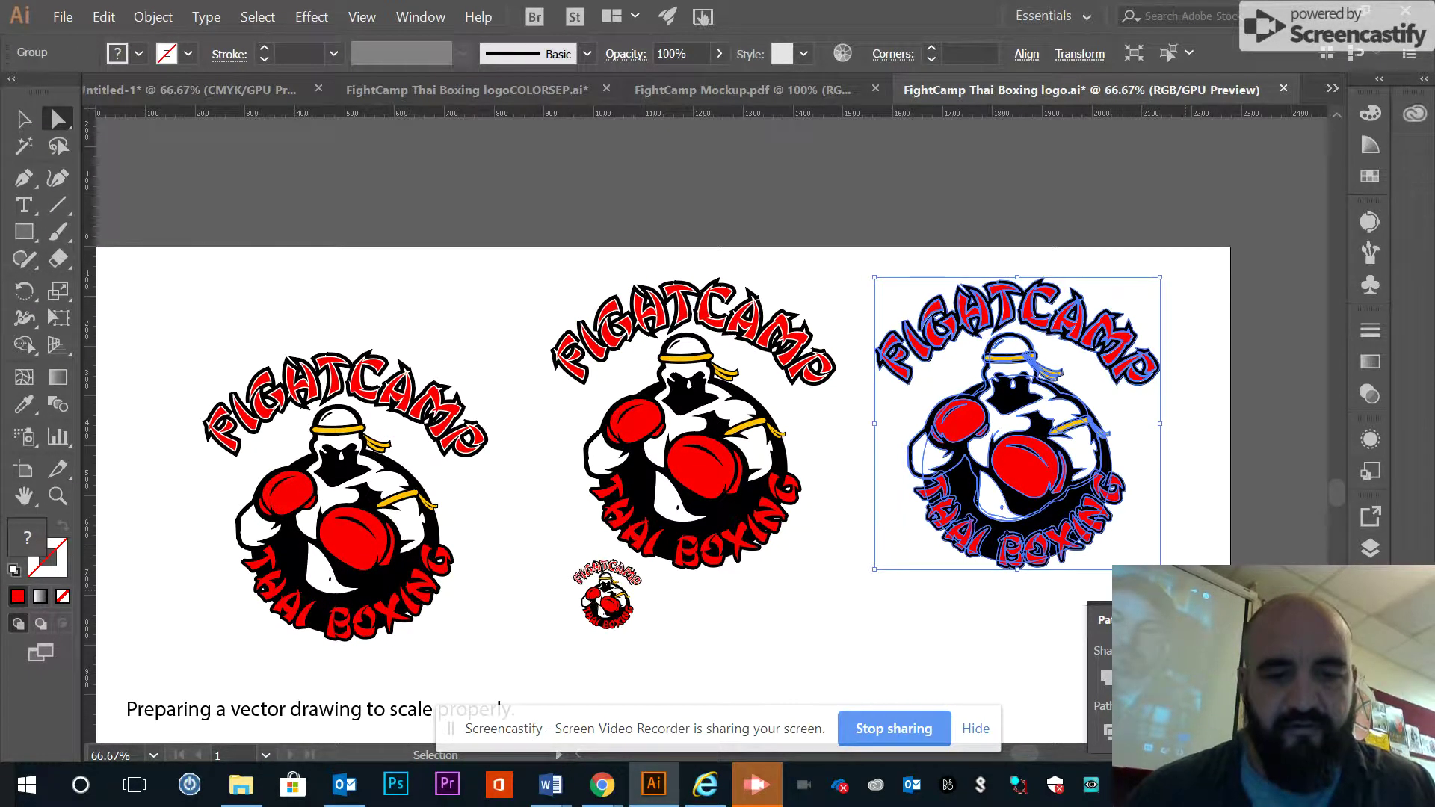
Delete the right logo copy, add a new Layer 2, and paste the logo in front onto it
{"action": "key", "text": "Delete"}
{"action": "left_click", "coordinate": [1370, 548]}
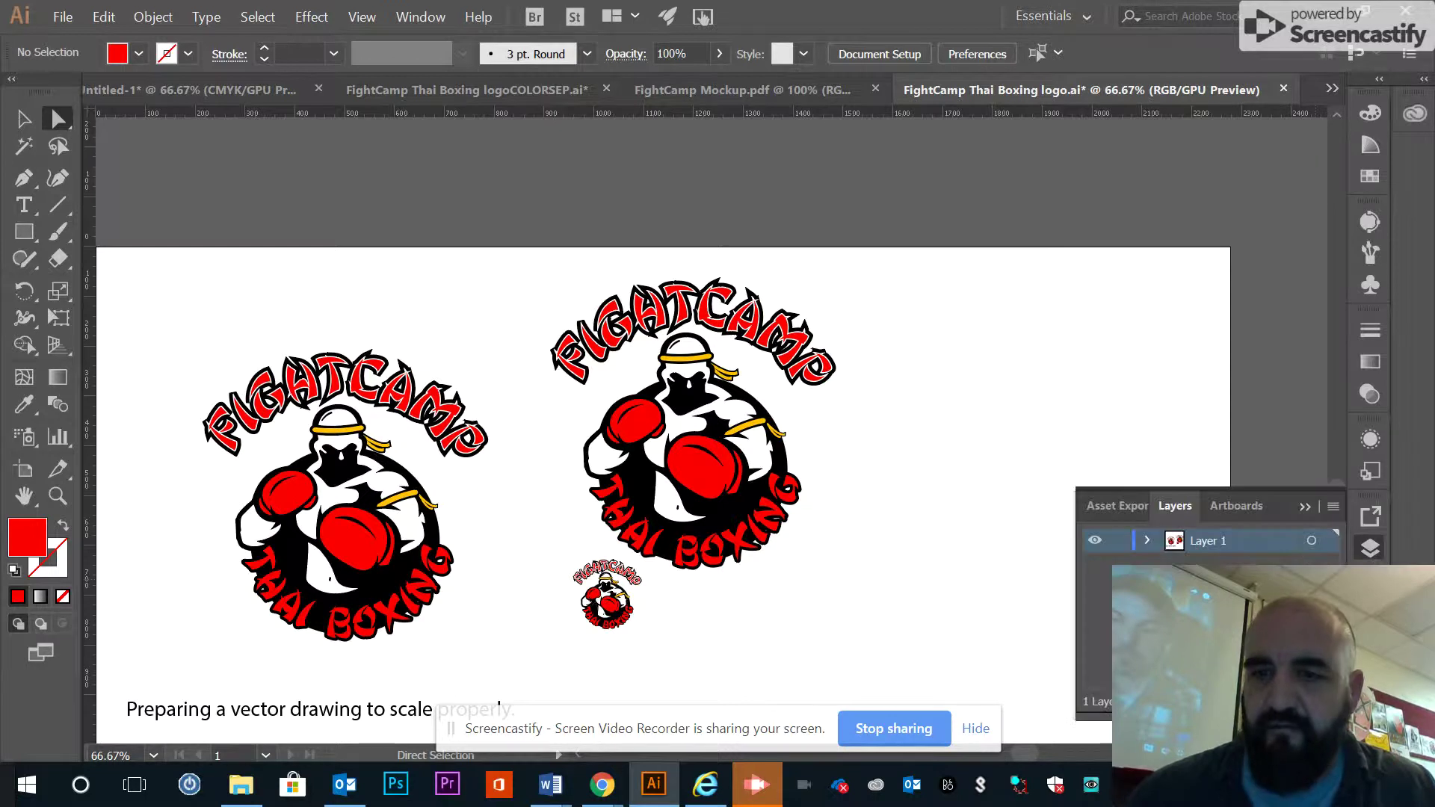
{"action": "key", "text": "ctrl+l"}
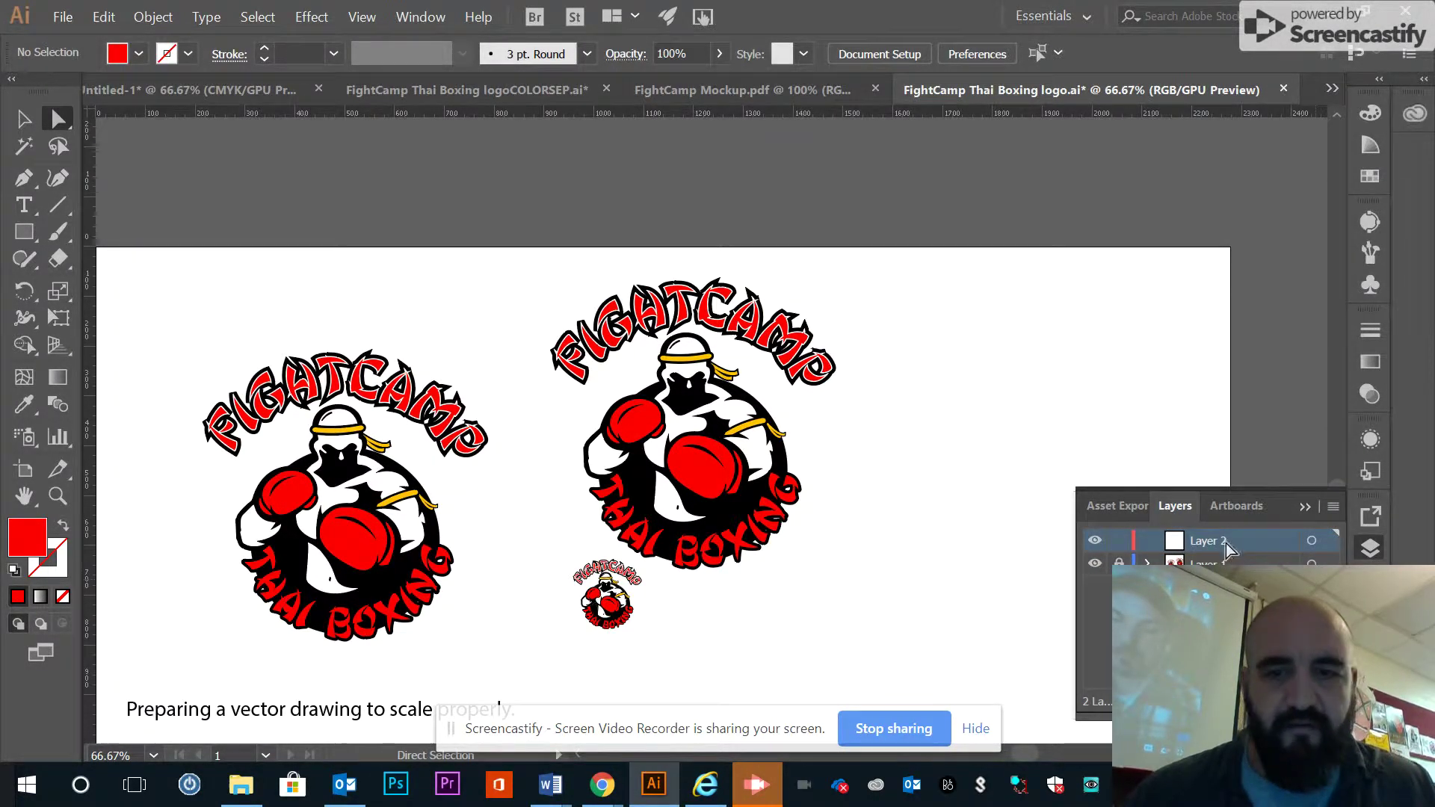
{"action": "key", "text": "ctrl+f"}
Move the pasted logo right of the middle one, select all its red shapes, and show Pathfinder
{"action": "key", "text": "v"}
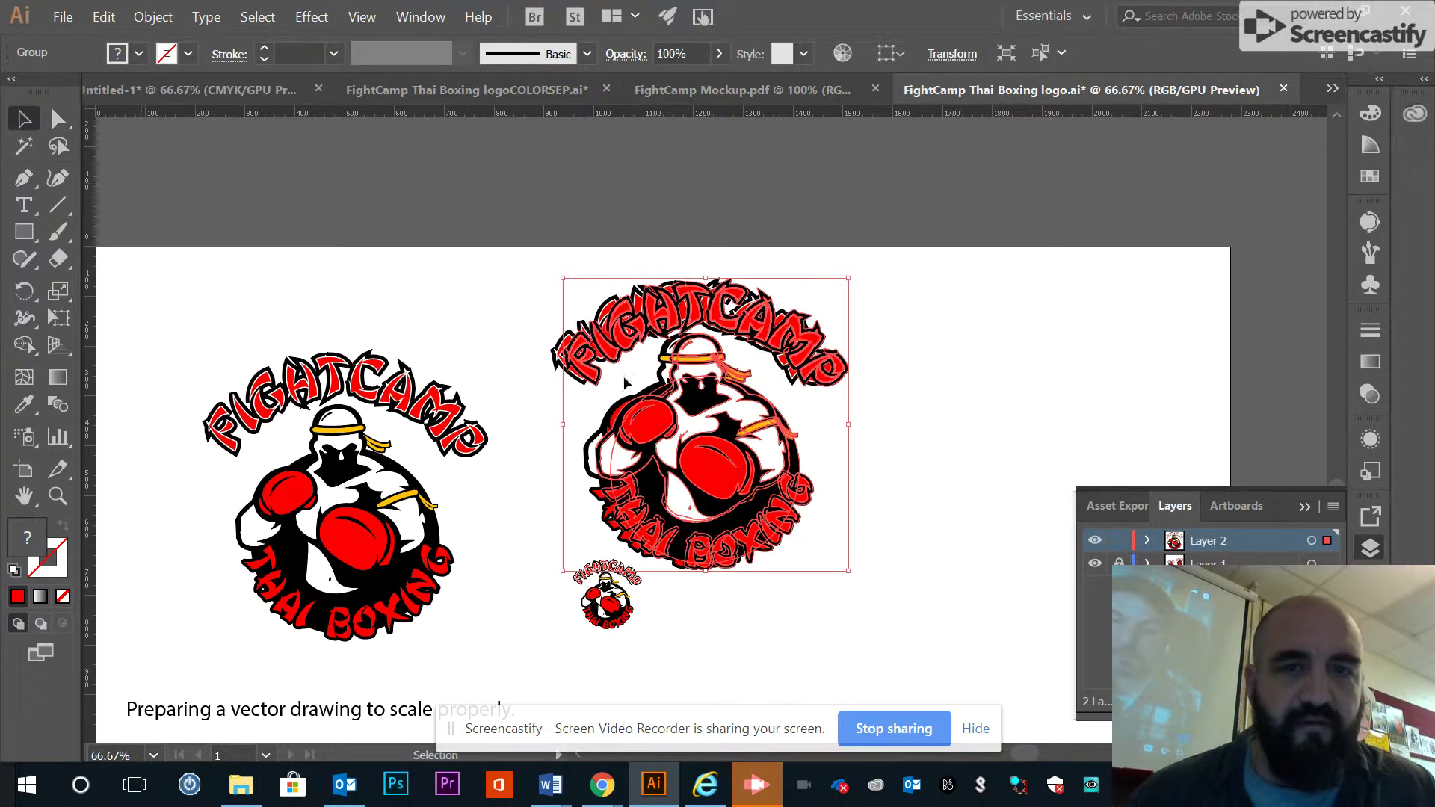
{"action": "left_click_drag", "start_coordinate": [662, 433], "coordinate": [993, 436]}
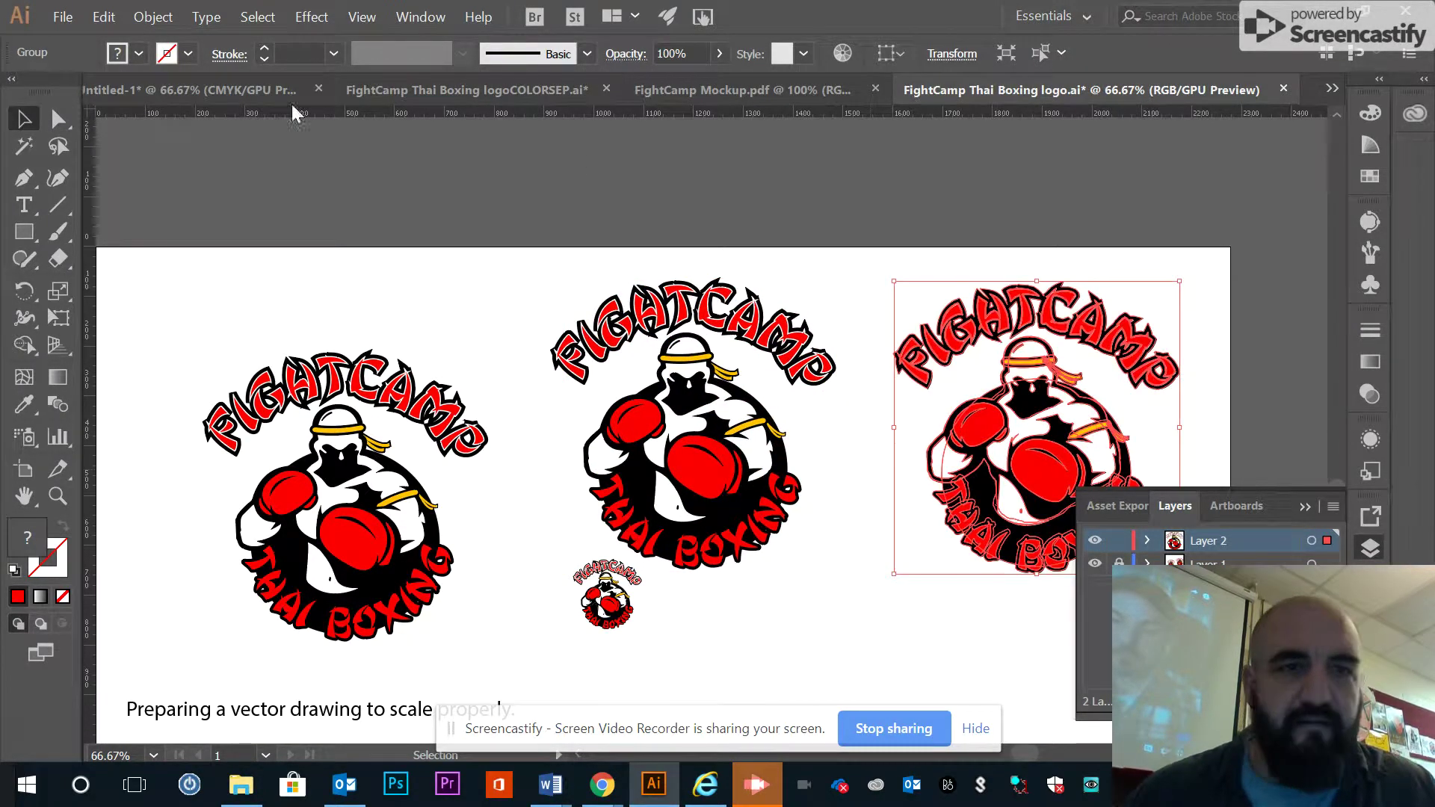
{"action": "left_click", "coordinate": [58, 119]}
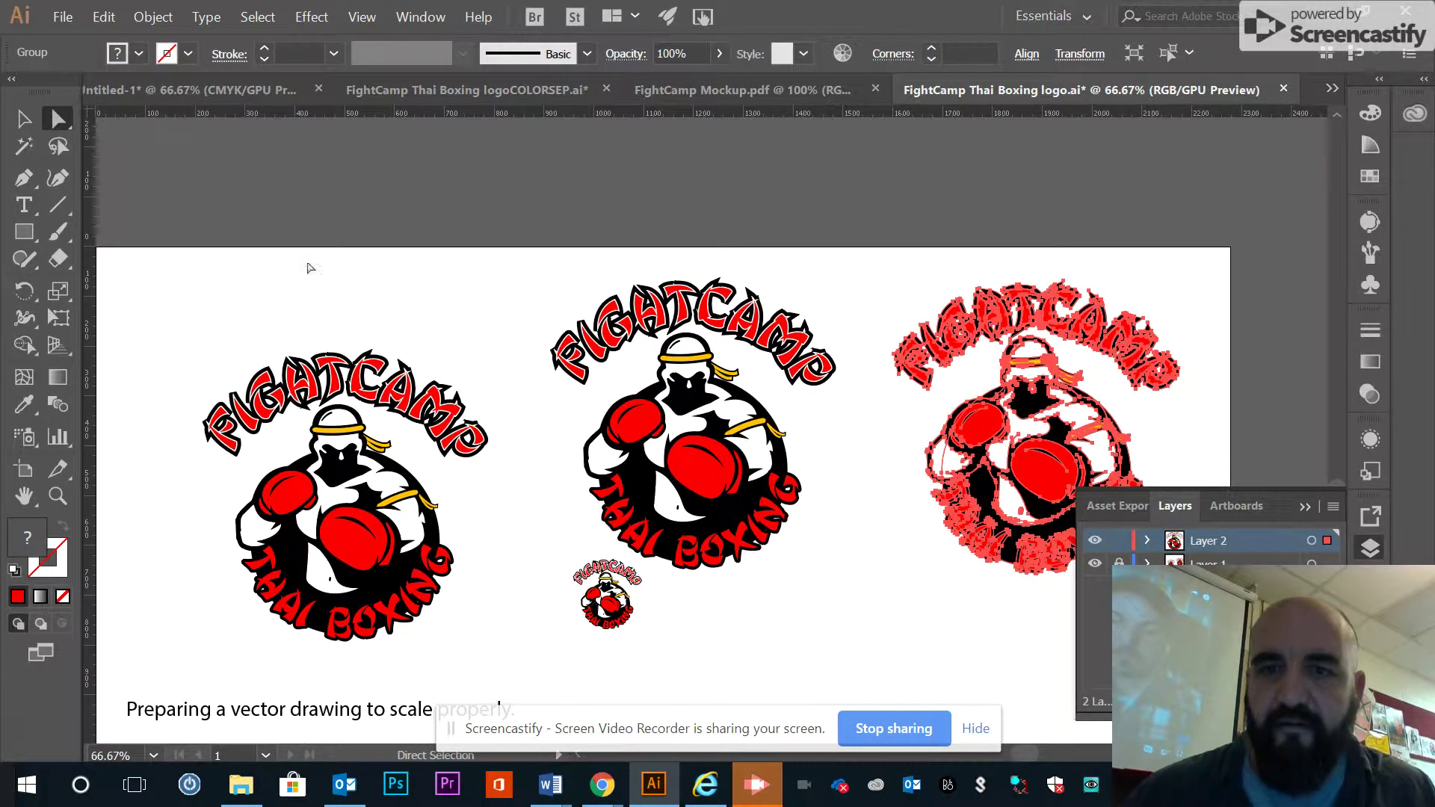
{"action": "left_click", "coordinate": [799, 219]}
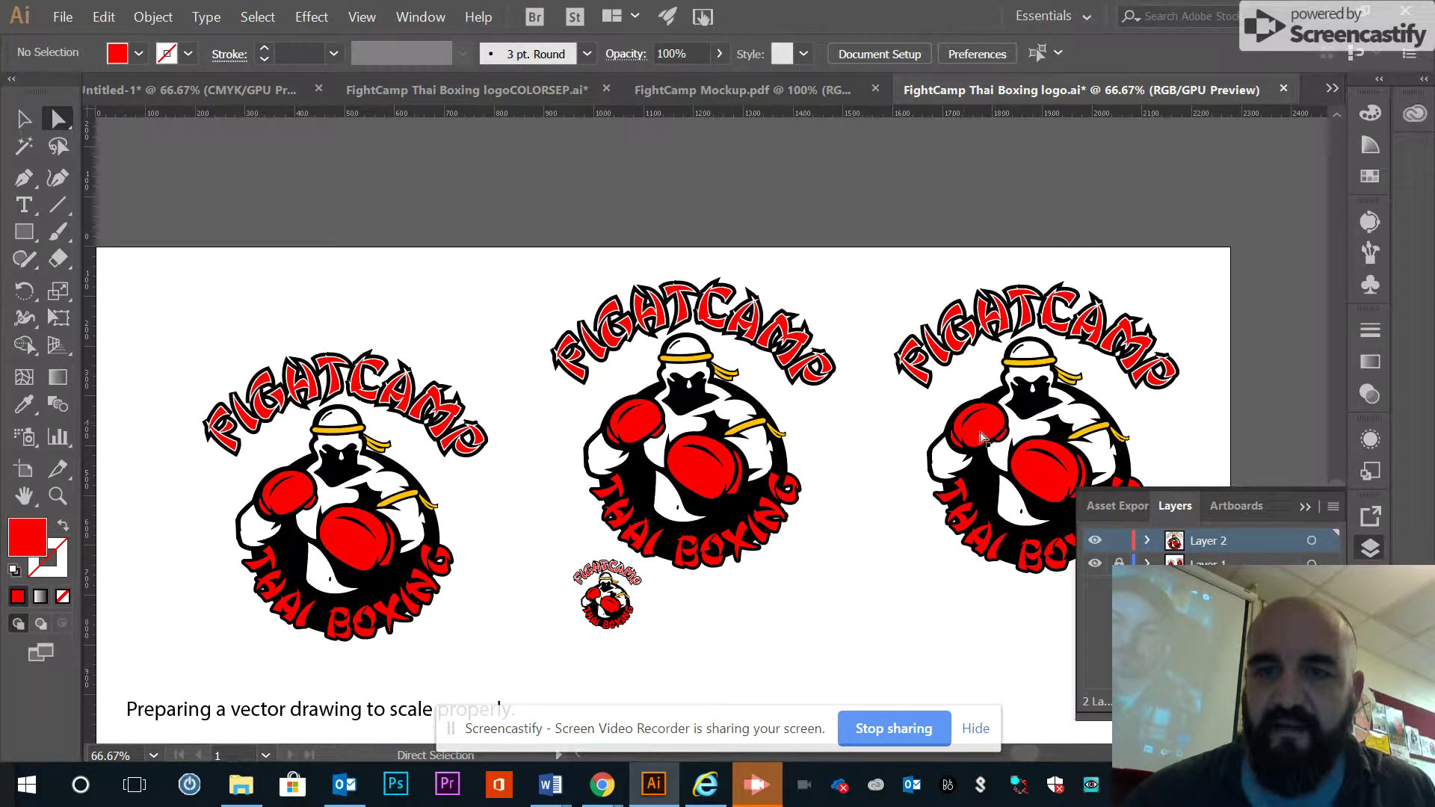
{"action": "left_click", "coordinate": [982, 437]}
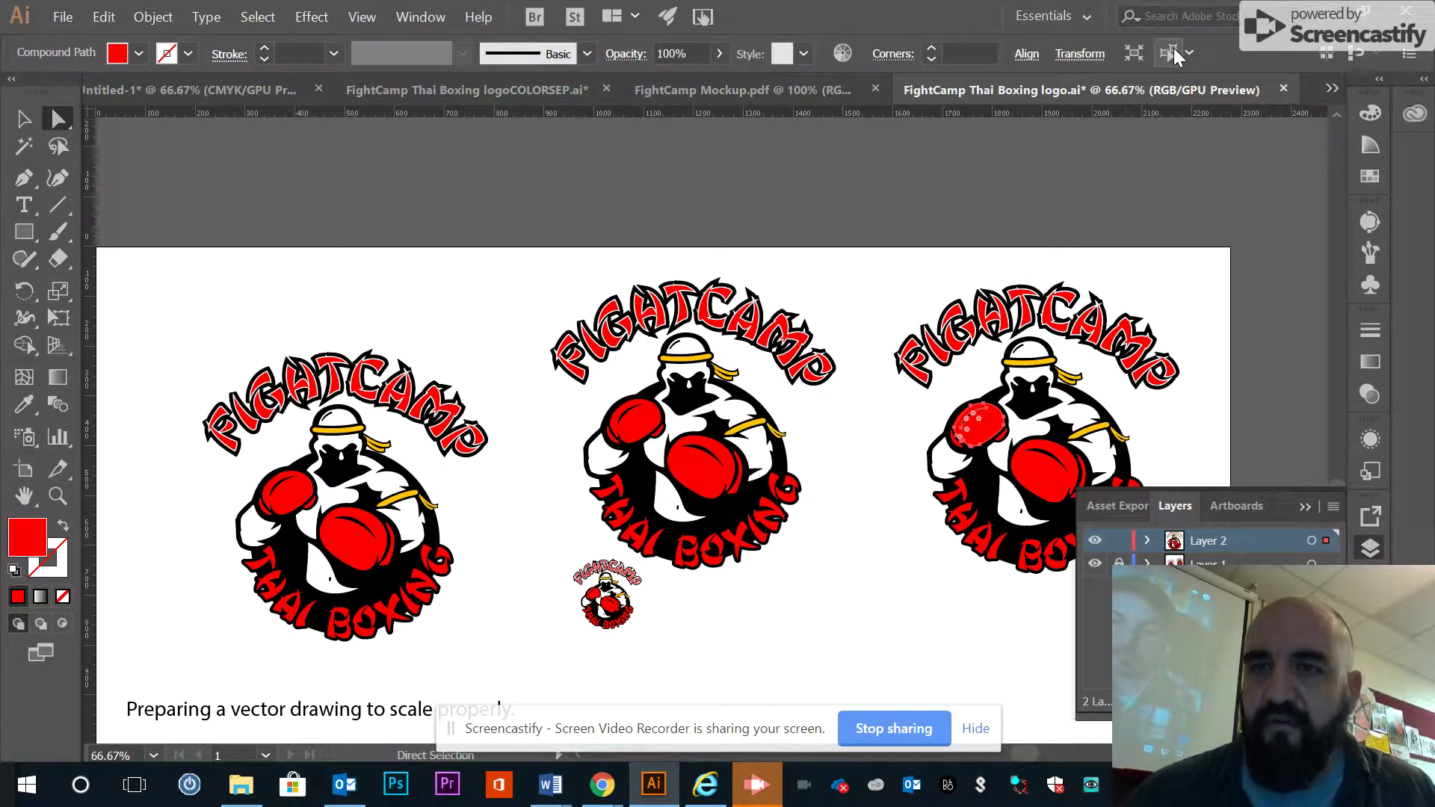
{"action": "left_click", "coordinate": [1171, 54]}
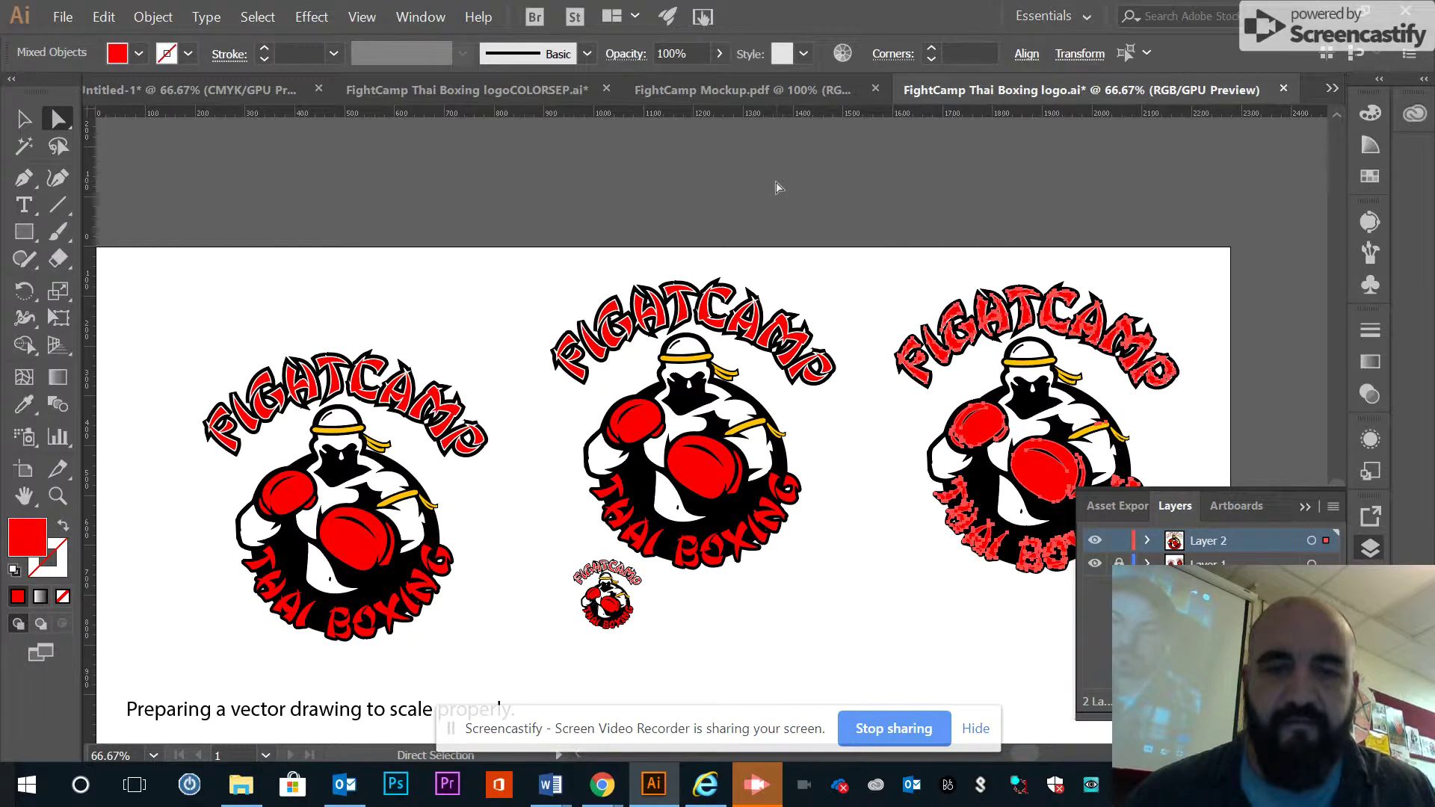
{"action": "key", "text": "ctrl"}
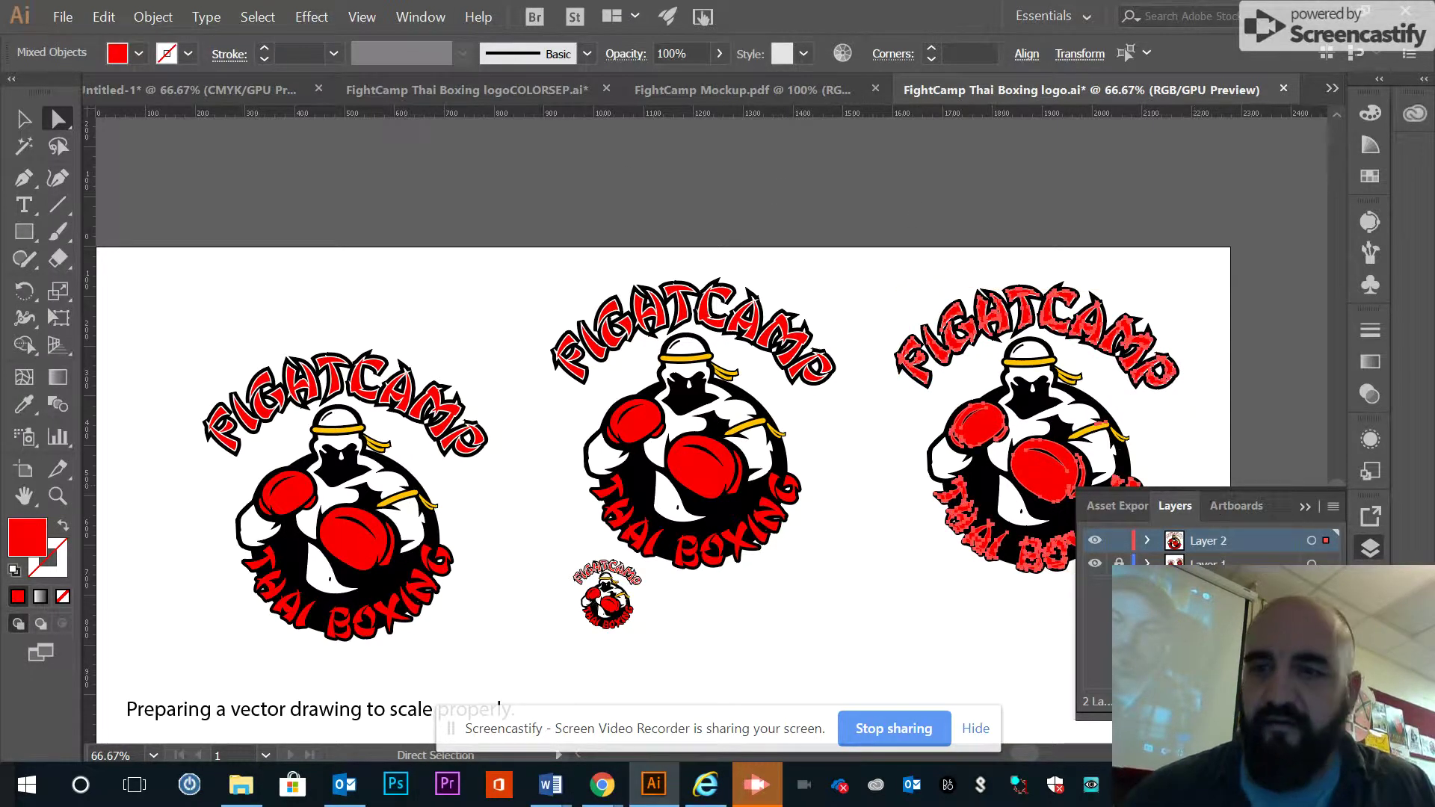
{"action": "key", "text": "ctrl+shift+F9"}
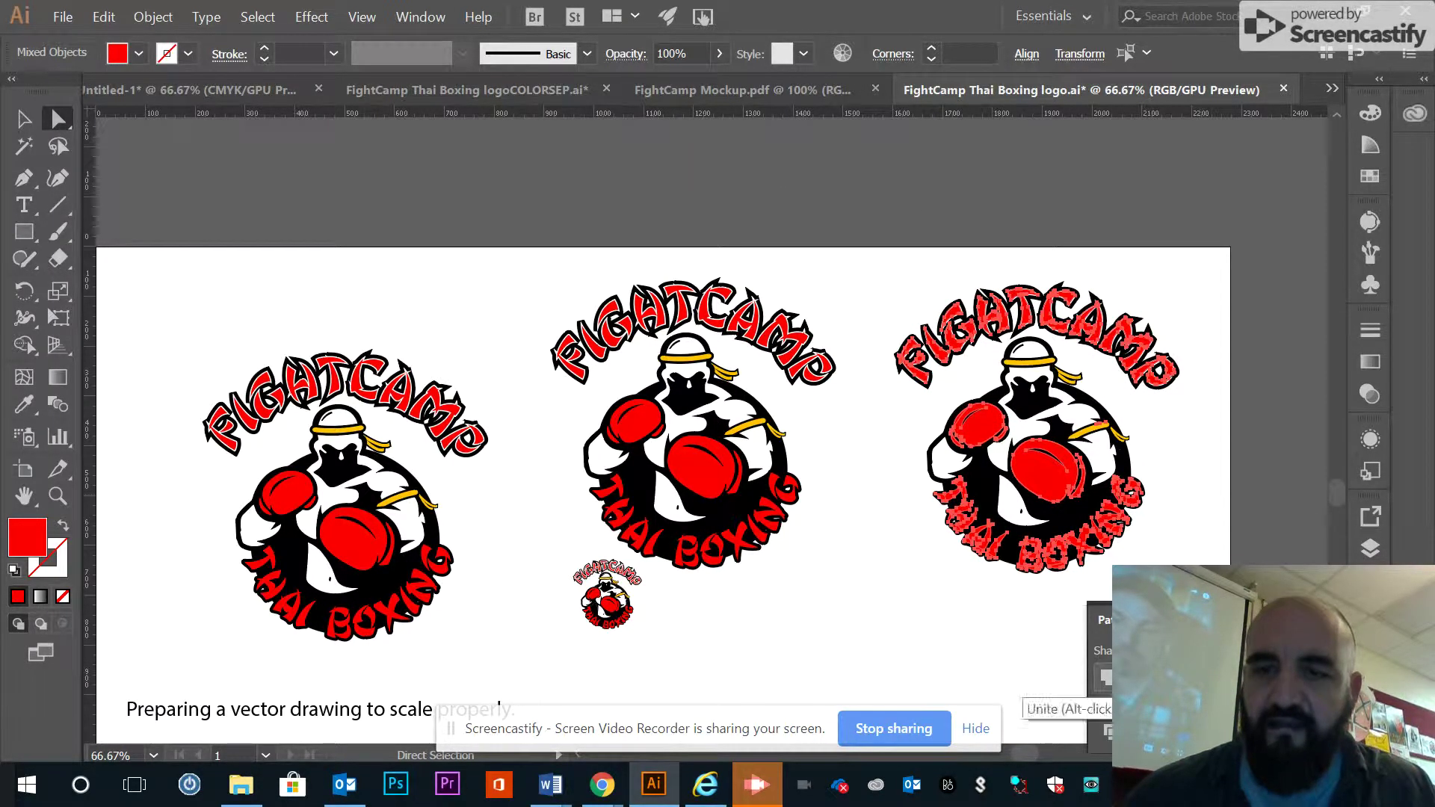
Unite the right logo's selected red shapes into one shape with Pathfinder, then return to the Selection tool
{"action": "left_click", "coordinate": [1105, 678]}
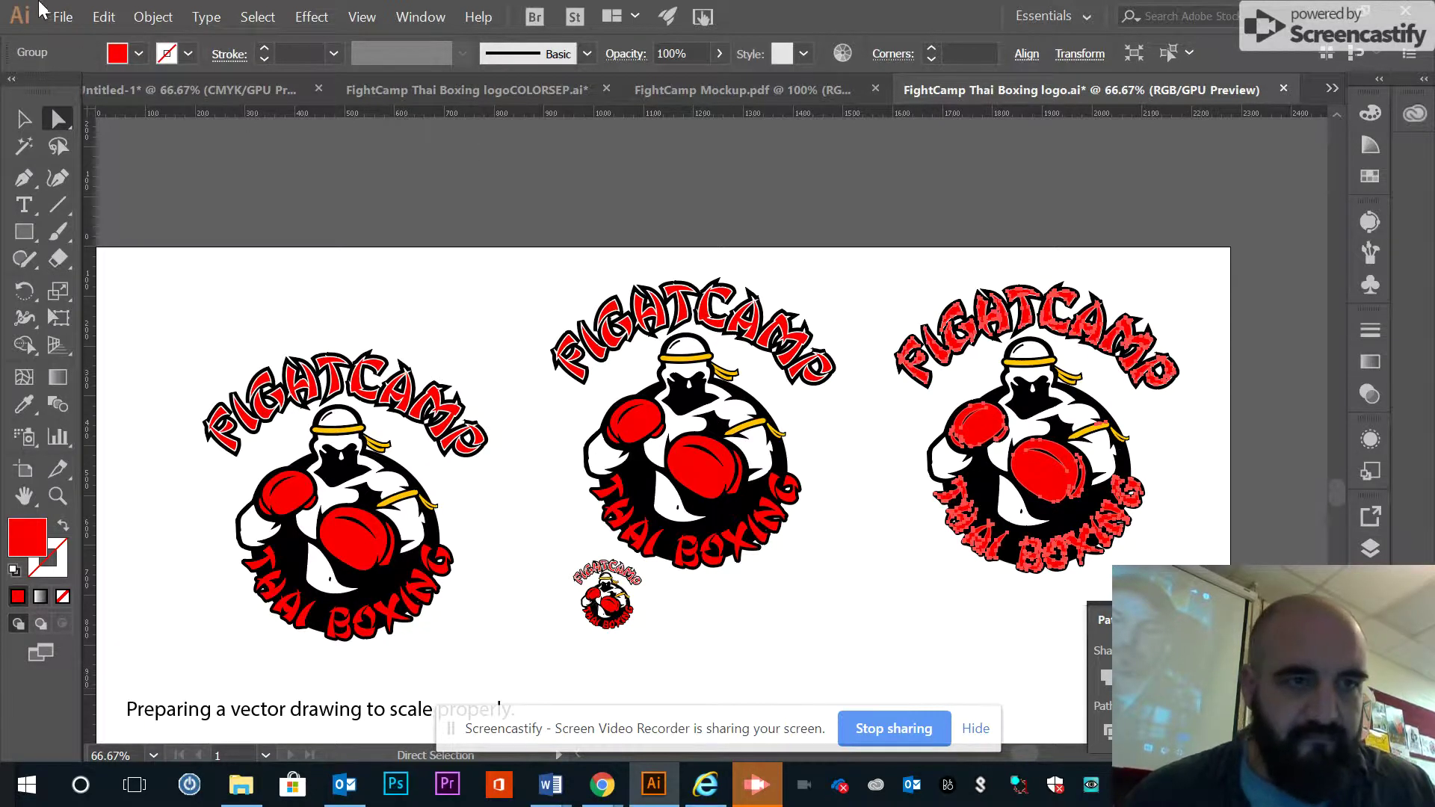
{"action": "left_click", "coordinate": [24, 118]}
{"action": "scroll", "coordinate": [1275, 439], "scroll_direction": "down", "scroll_amount": 3}
{"action": "scroll", "coordinate": [1275, 439], "scroll_direction": "down", "scroll_amount": 3}
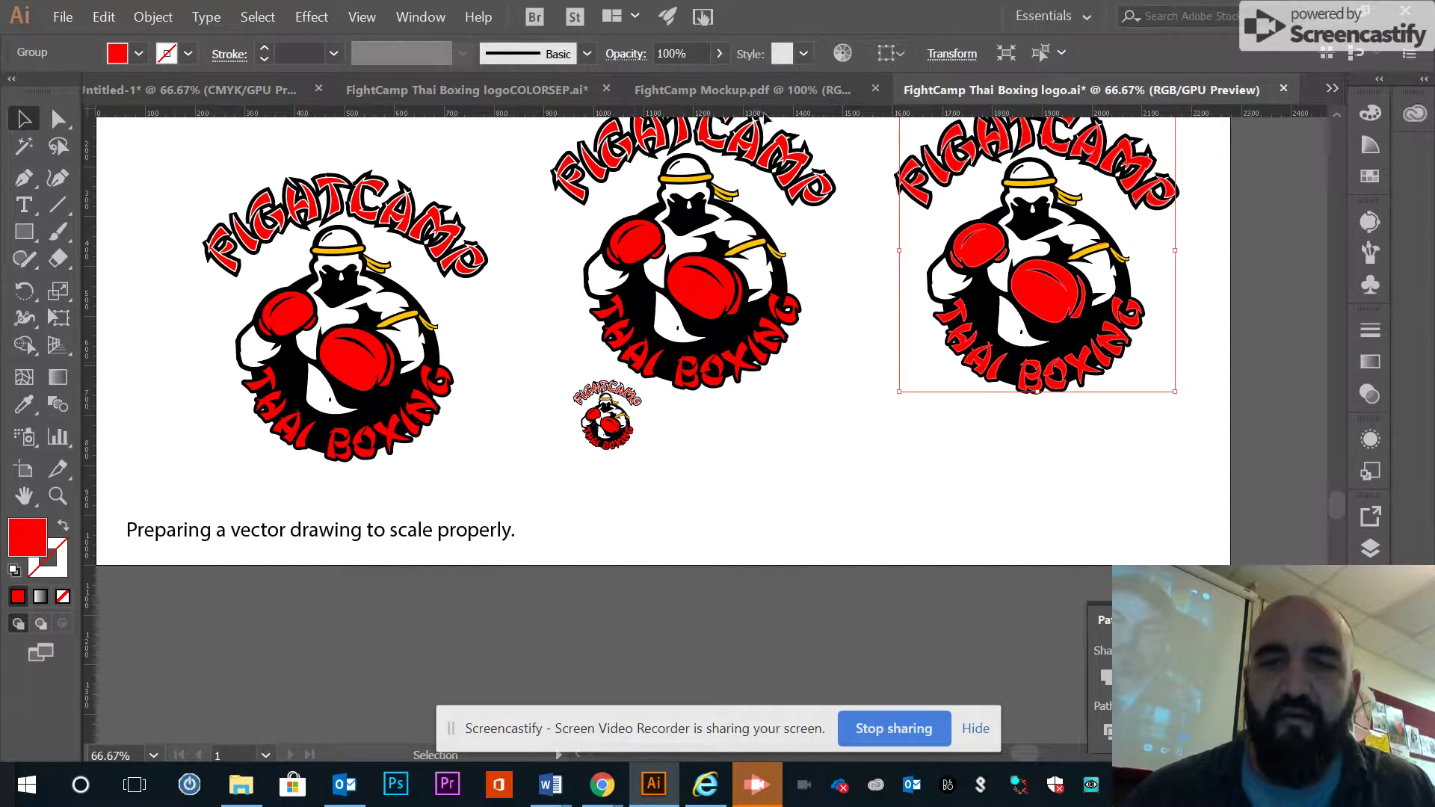
{"action": "scroll", "coordinate": [1076, 366], "scroll_direction": "up", "scroll_amount": 2}
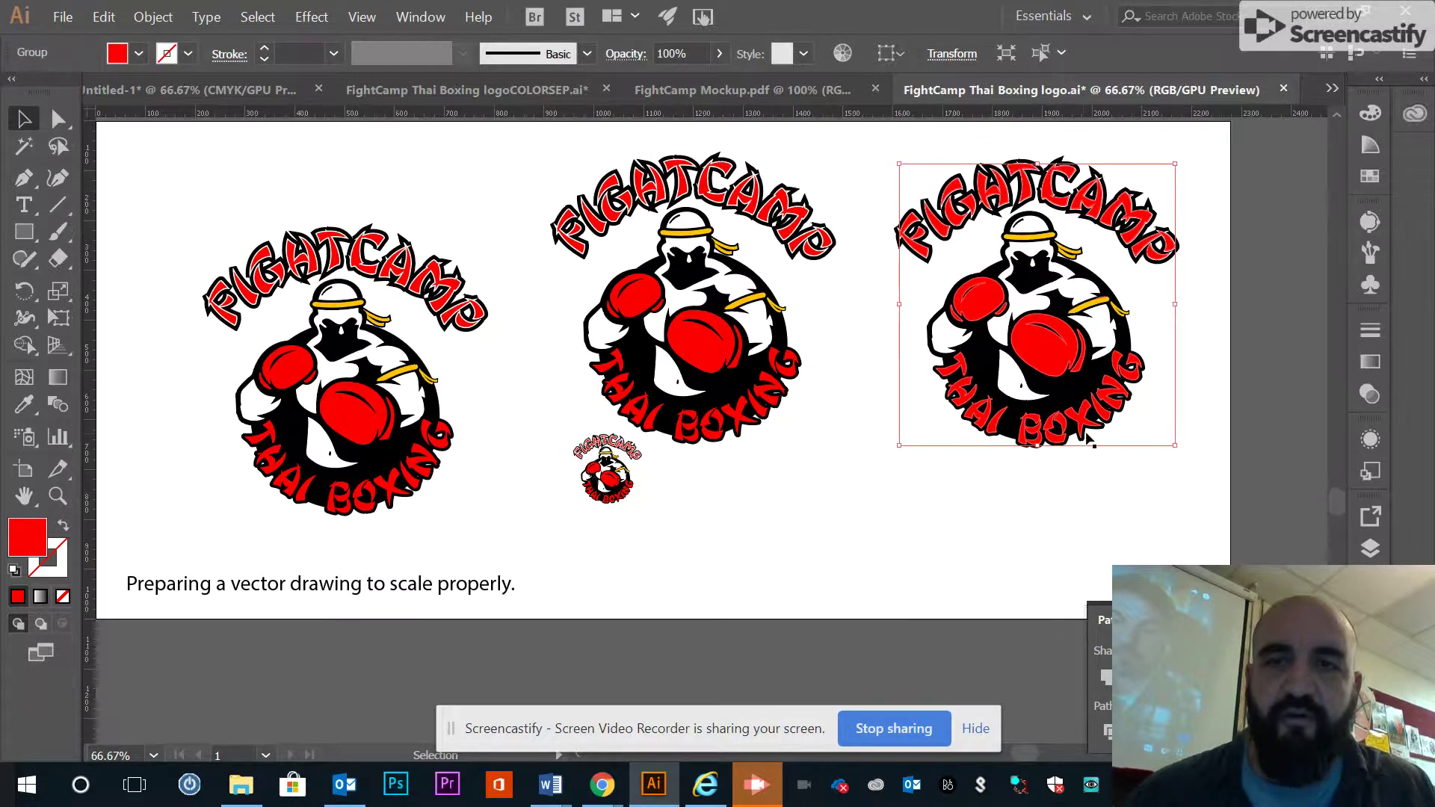